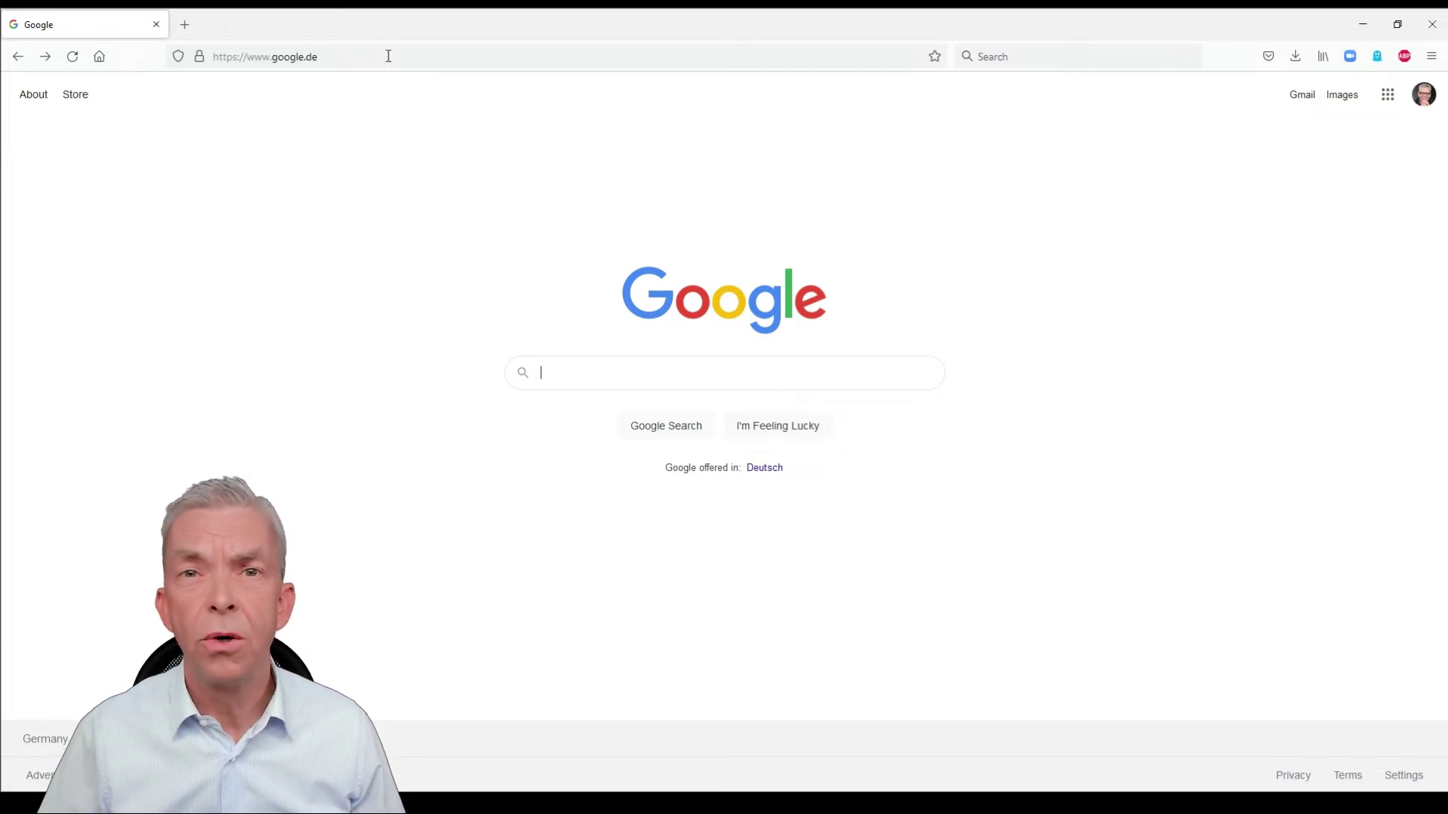
Step: Return to the Test Board page and enter it as a guest, confirming the guest name
left_click(49, 57)
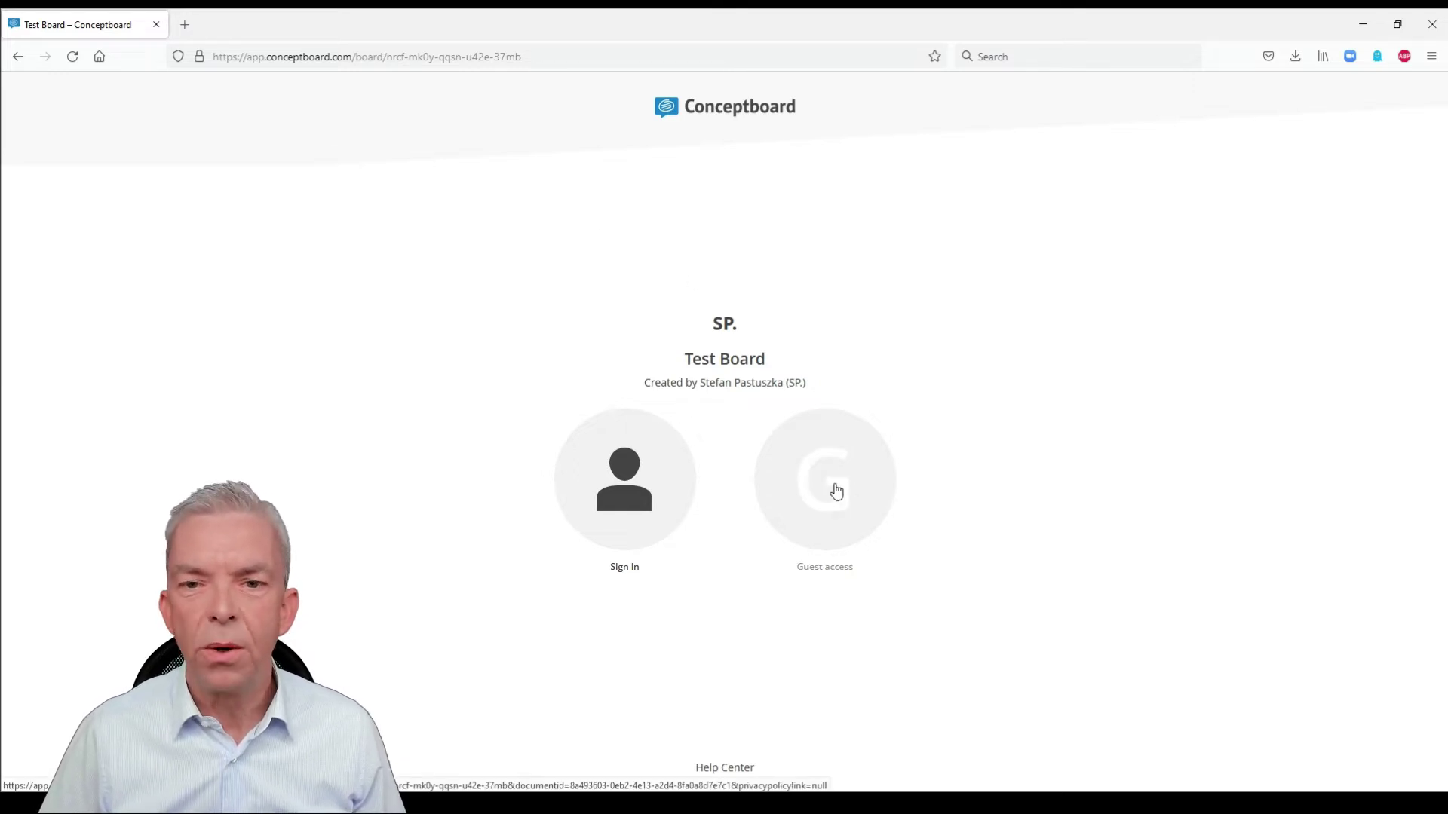
left_click(836, 491)
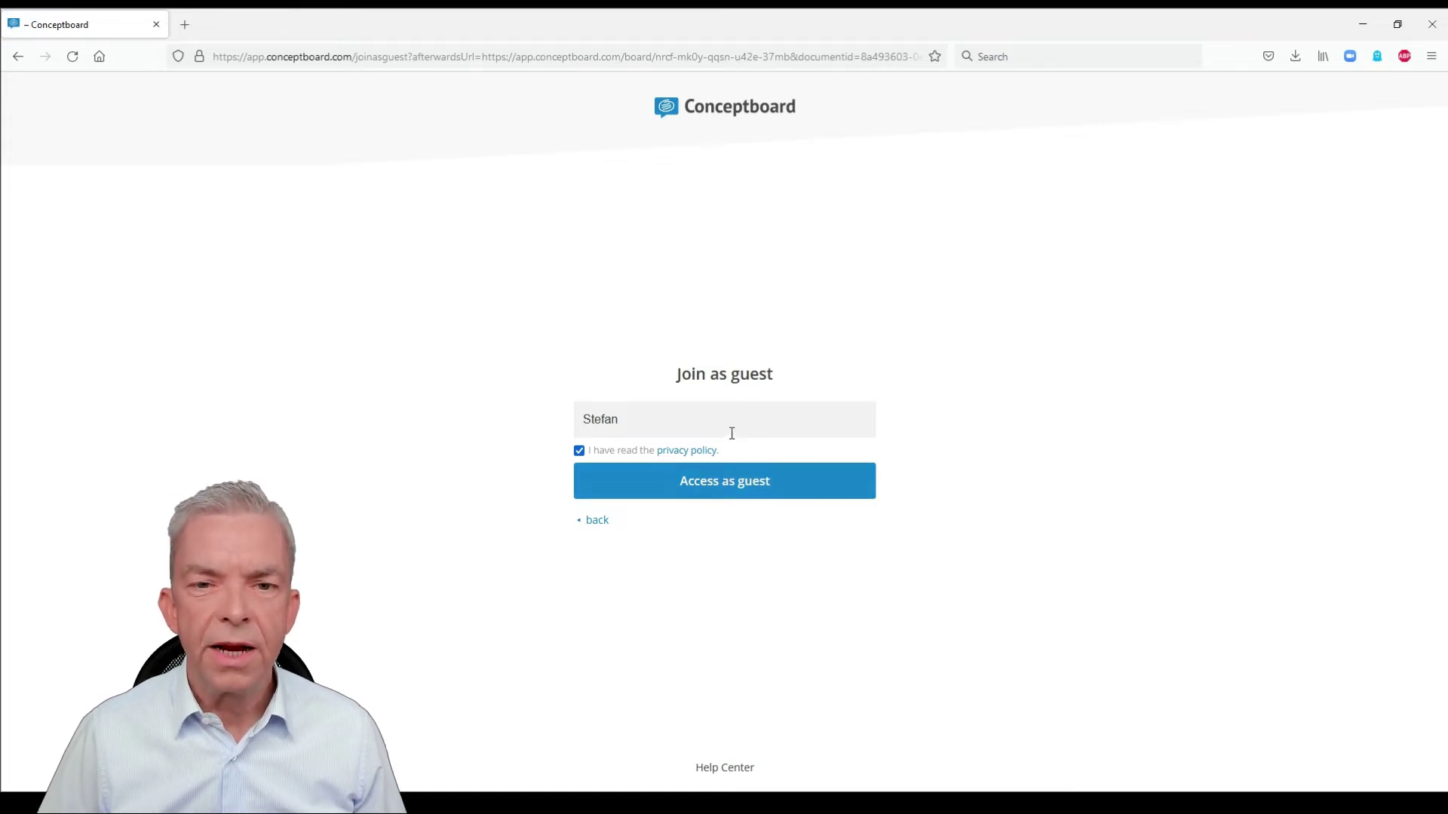
left_click(678, 418)
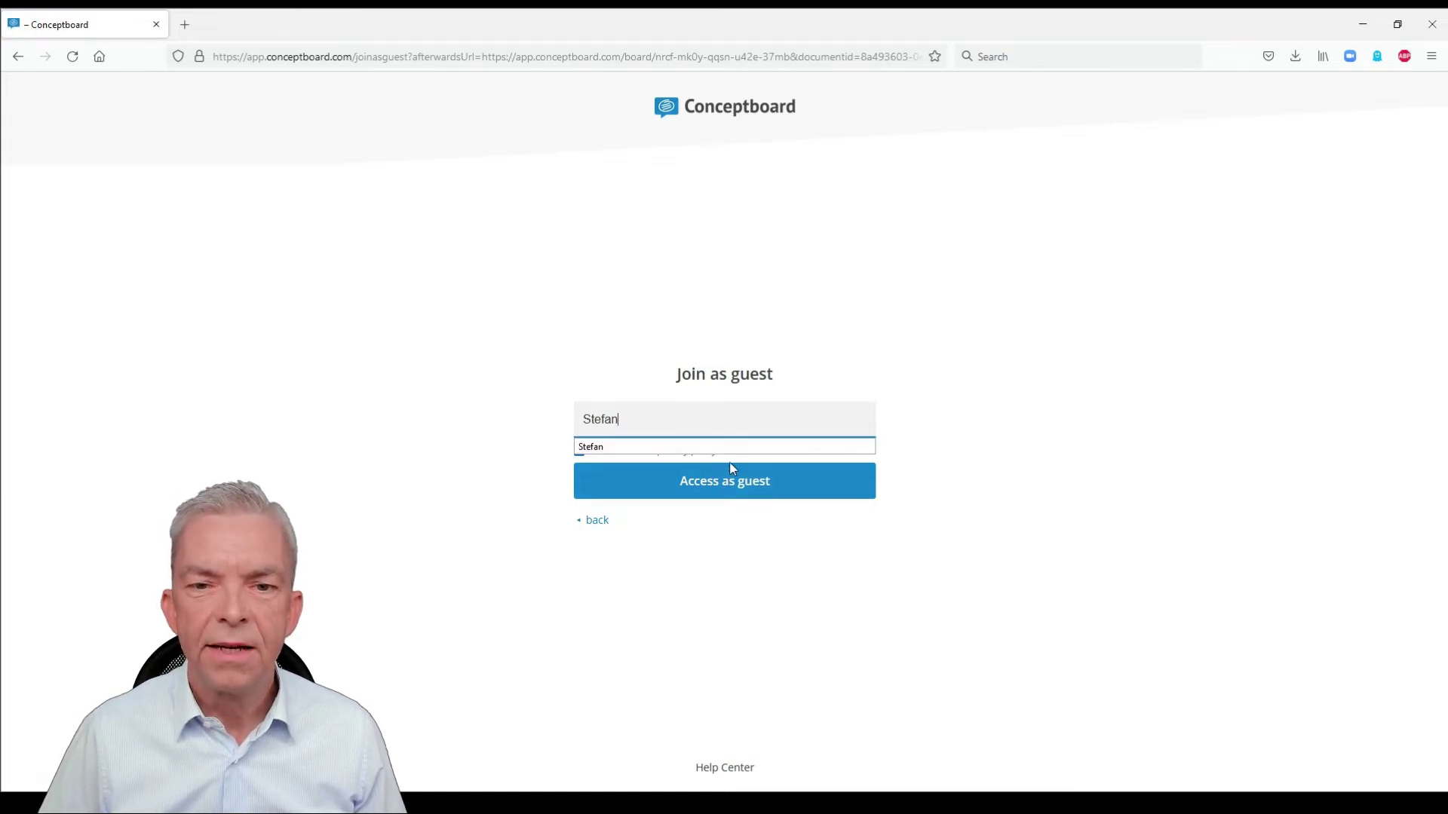
left_click(908, 475)
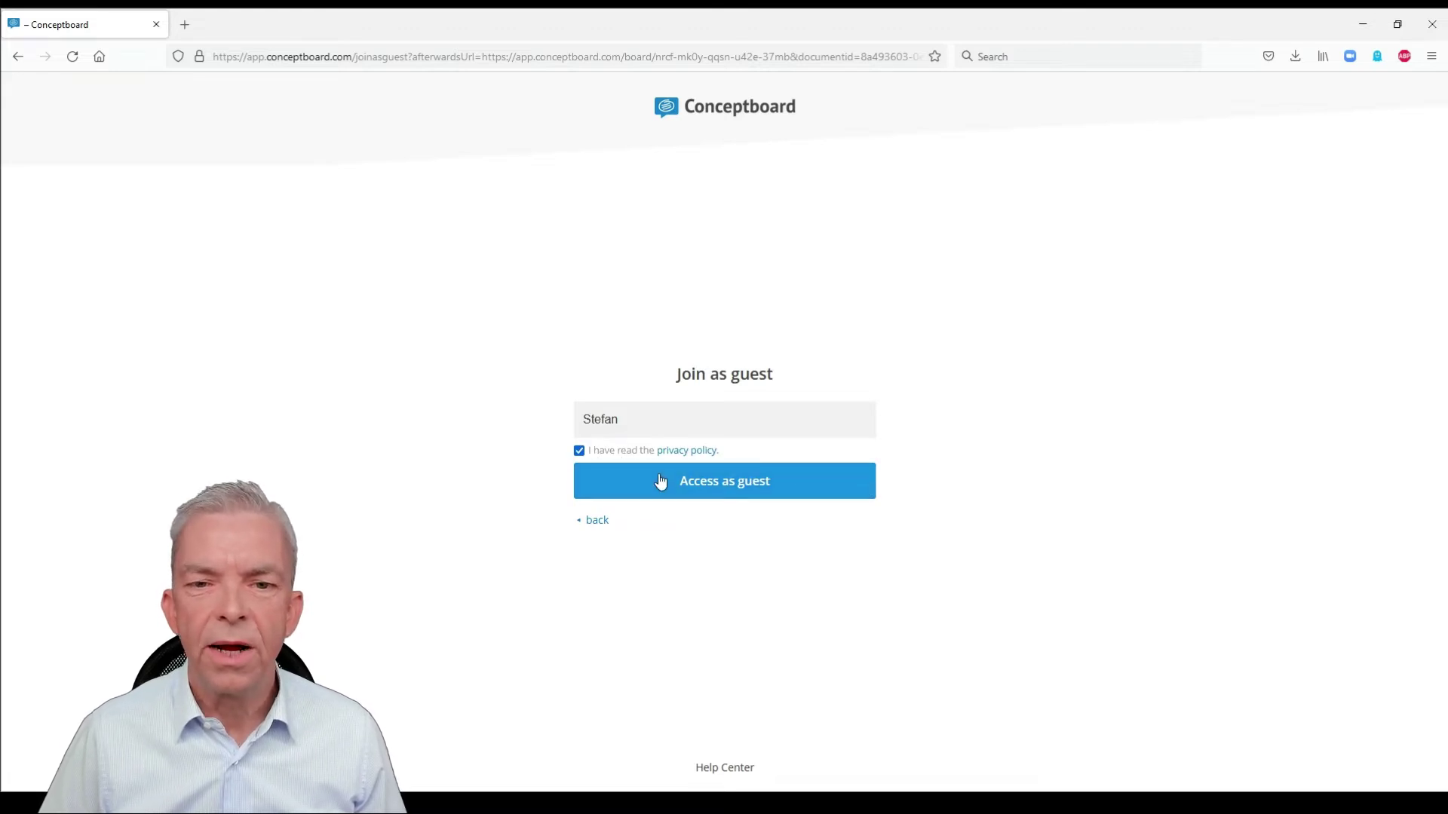
left_click(660, 481)
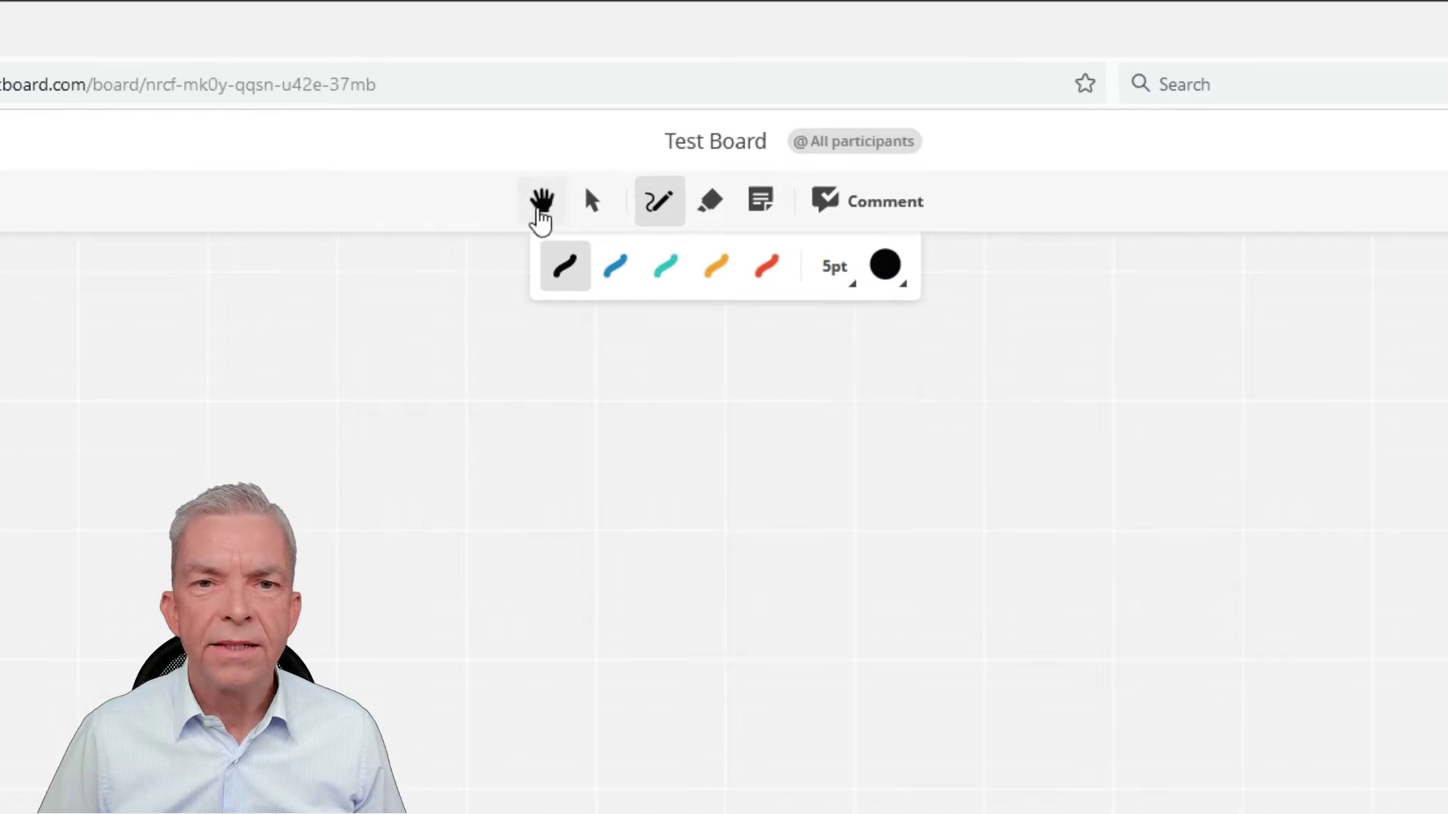
Step: Pan the board slightly, then choose the Sticky note tool with lime green as the note colour
left_click(540, 215)
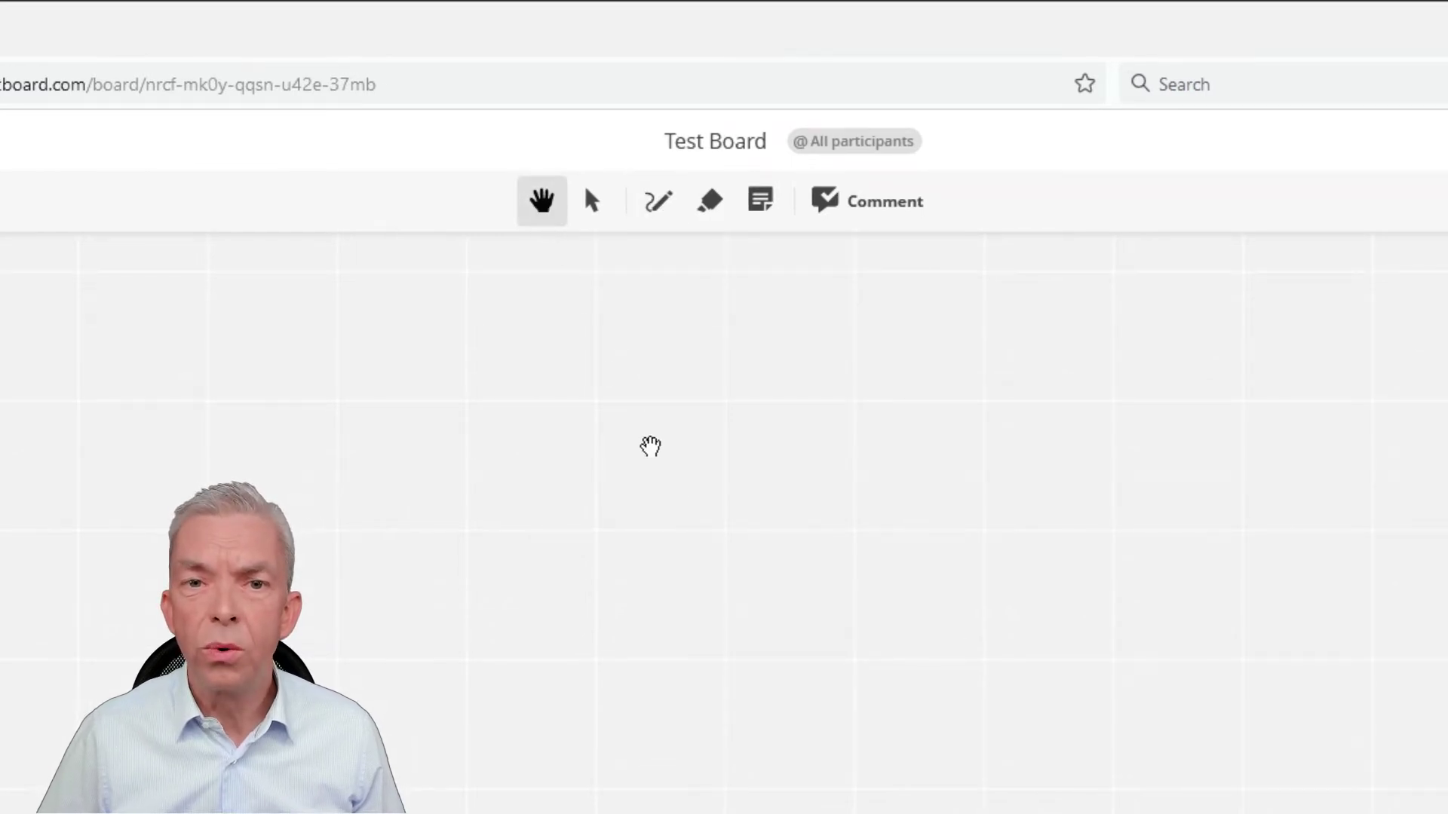
left_click_drag(650, 446, 653, 484)
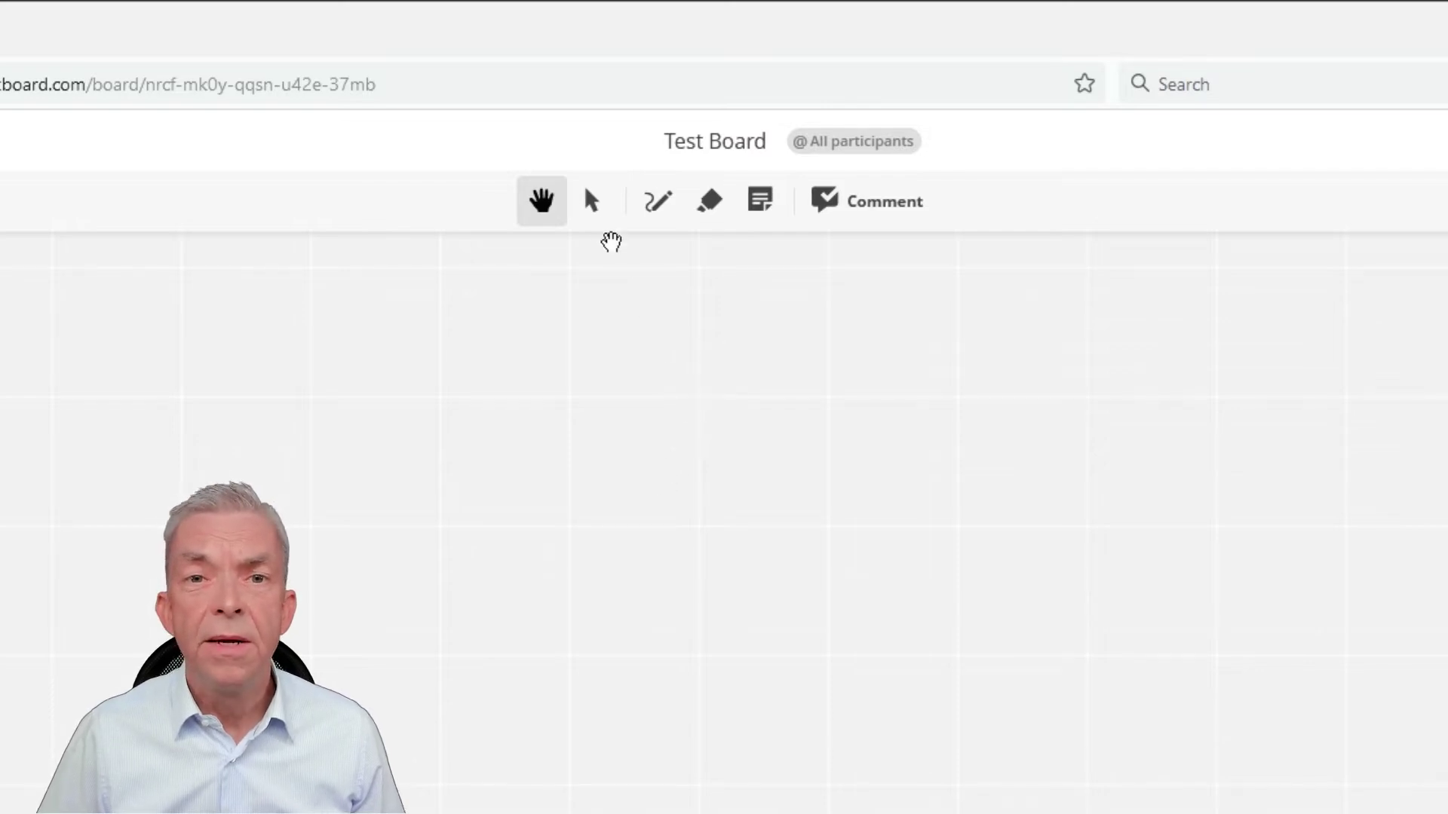
left_click(592, 211)
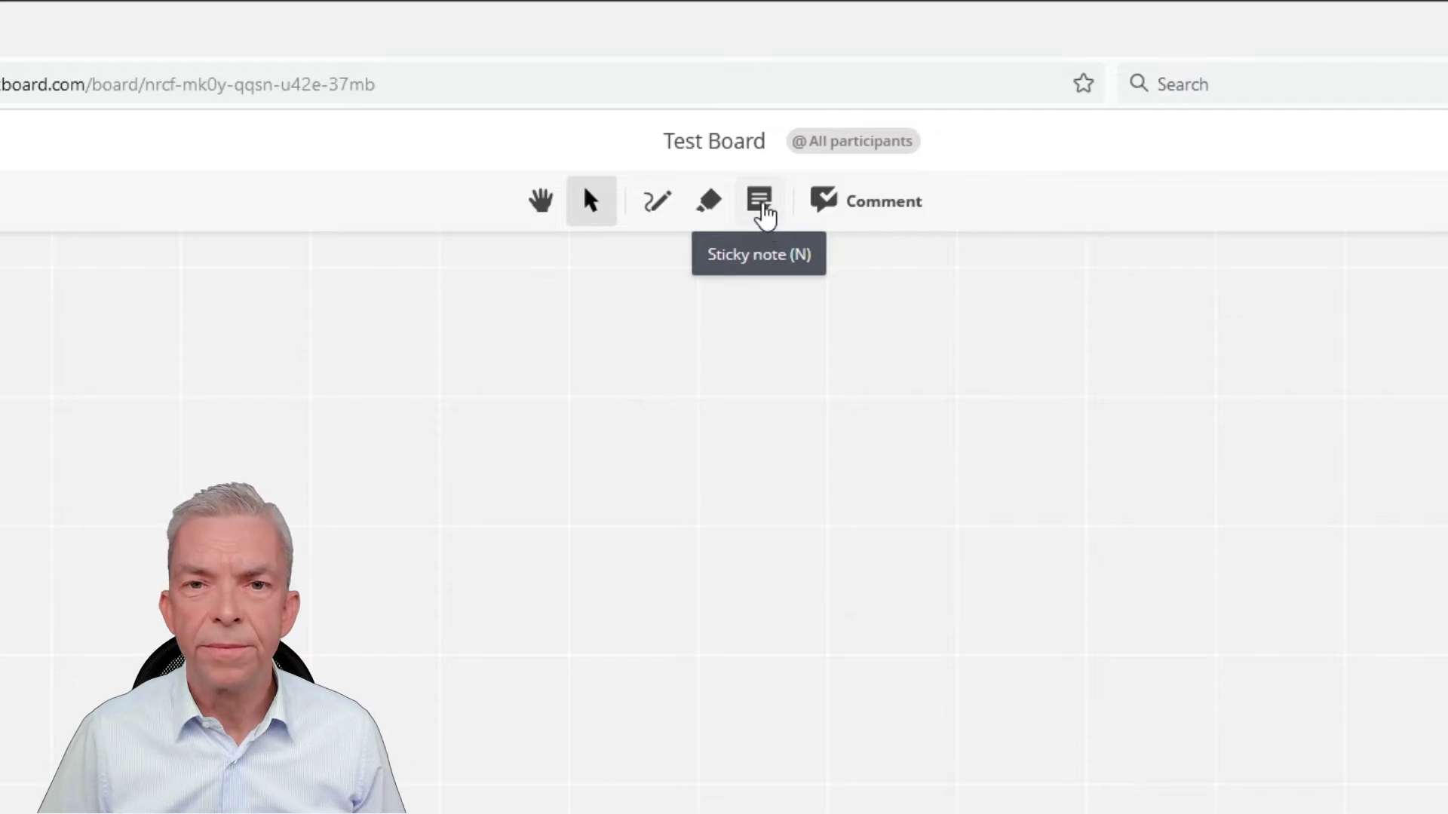
left_click(762, 204)
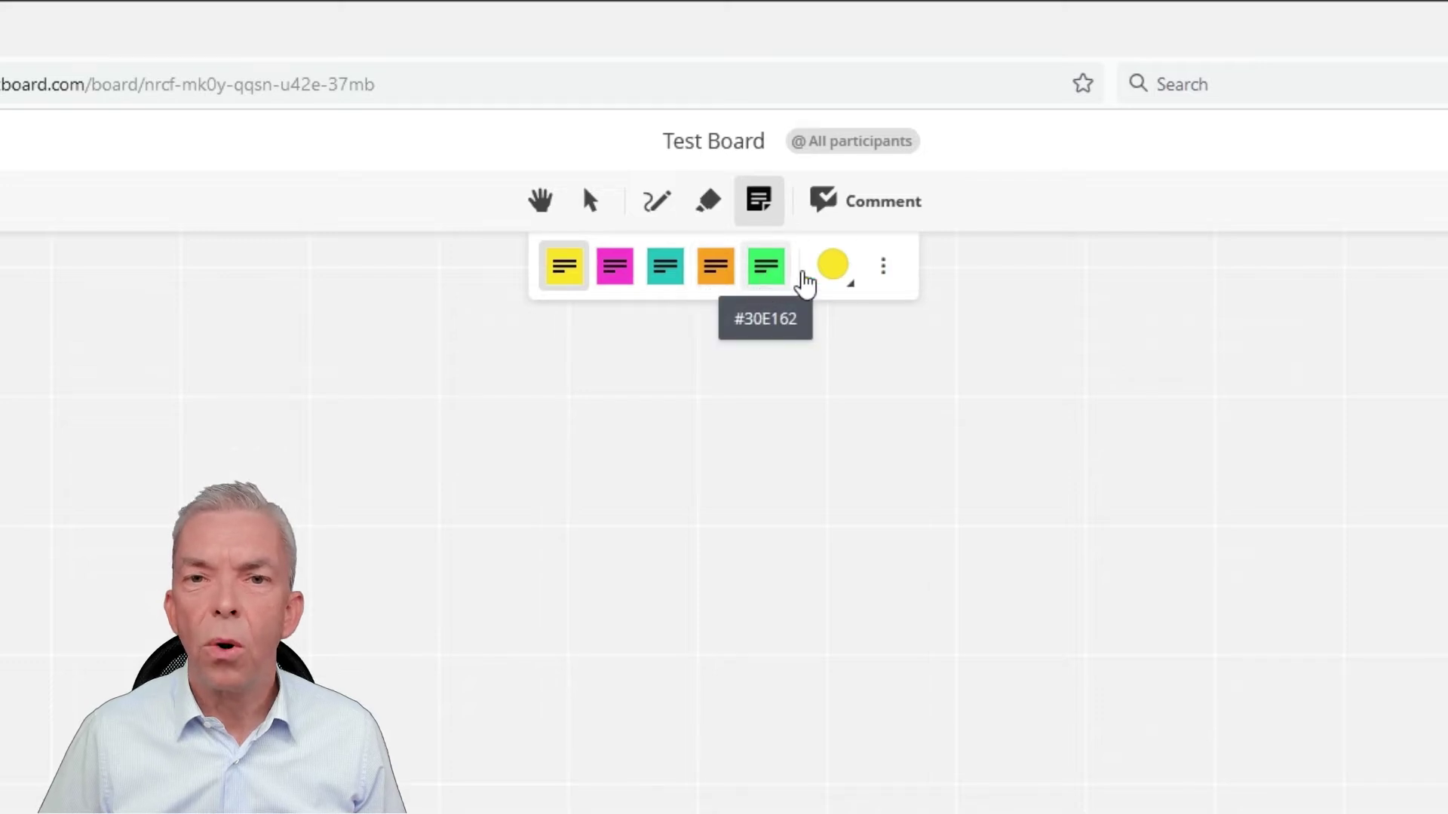
left_click(828, 281)
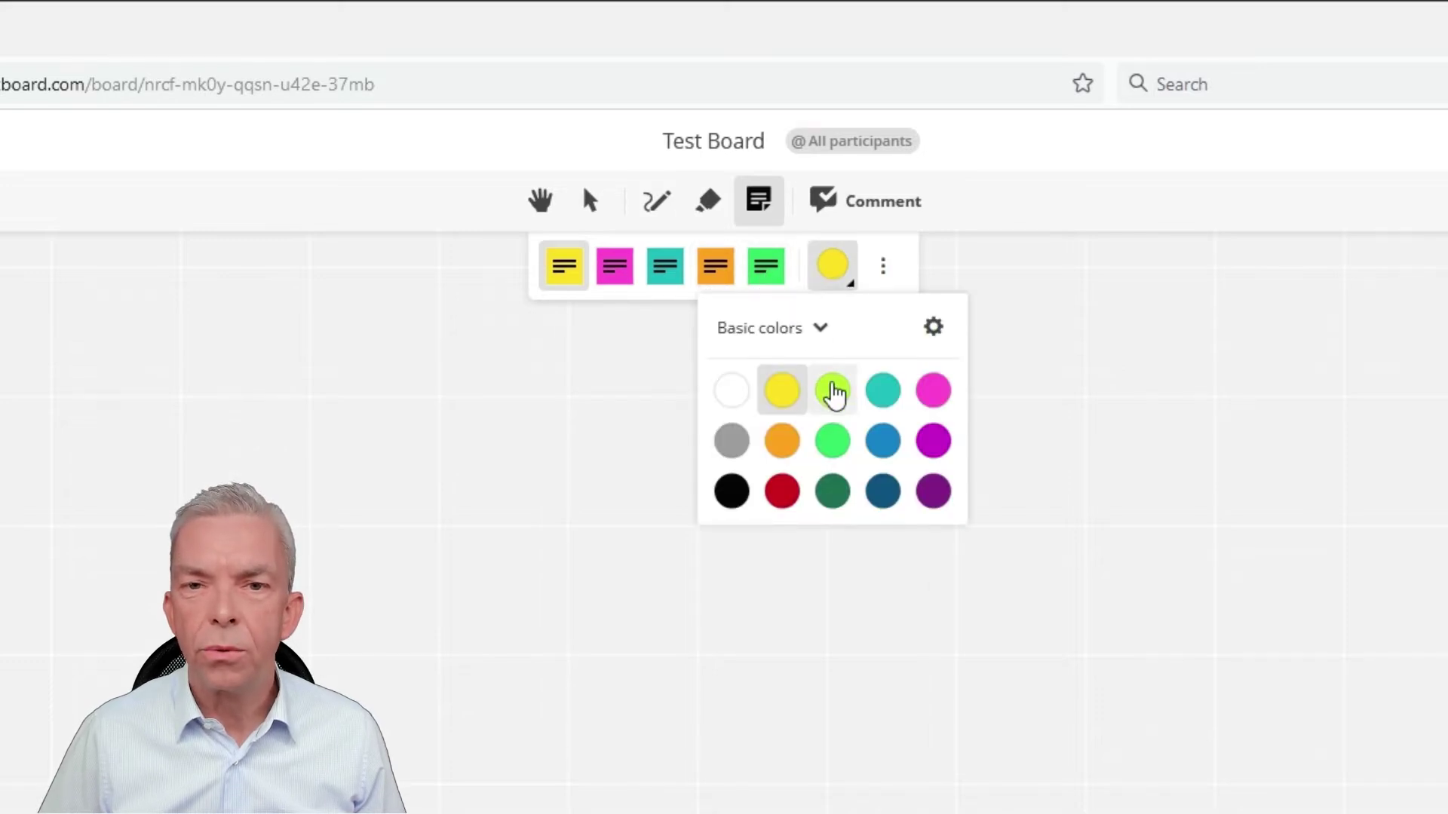
left_click(833, 392)
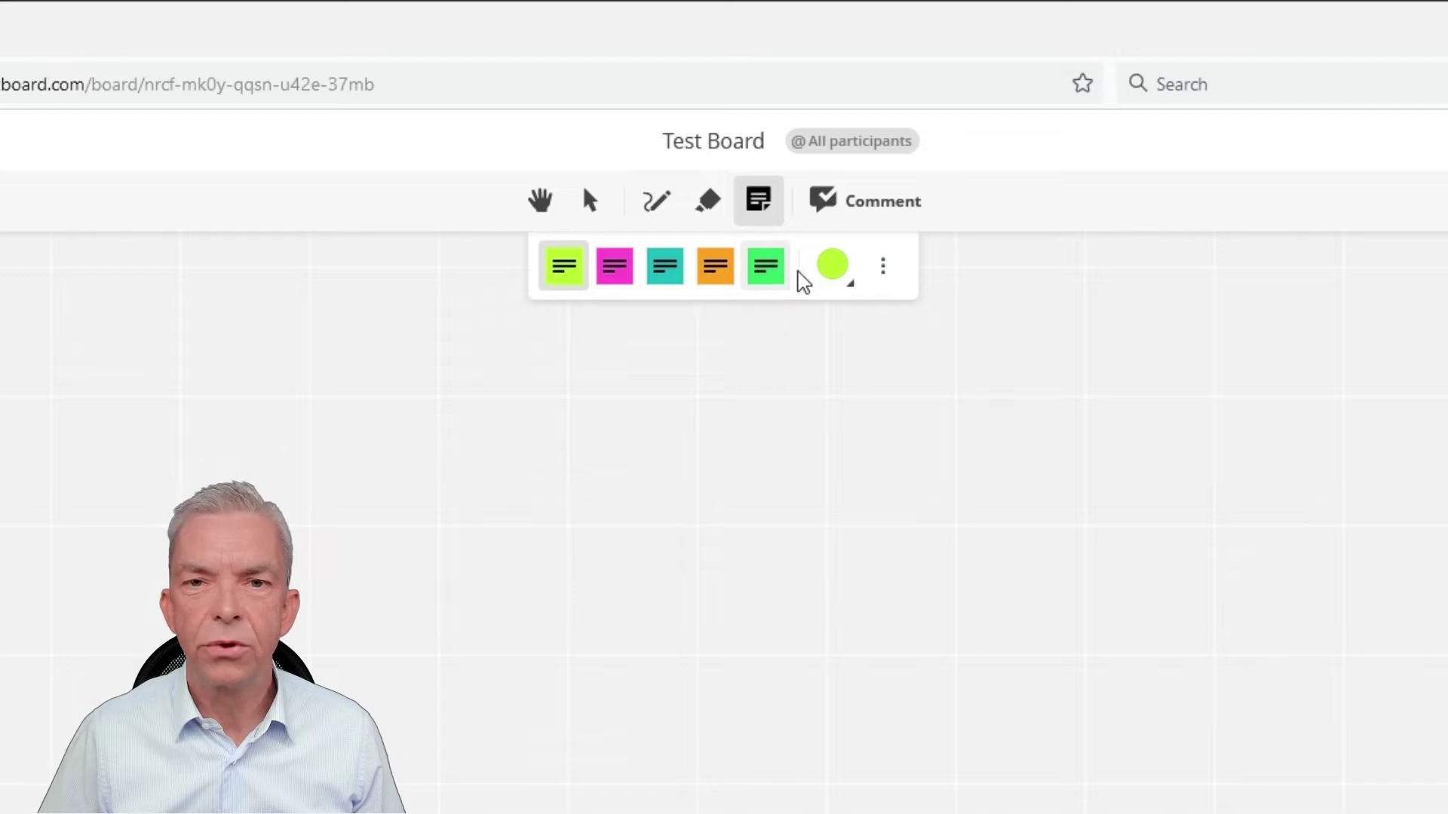
Step: Place a lime sticky note near the board centre reading 'Sticky note 1'
left_click(560, 278)
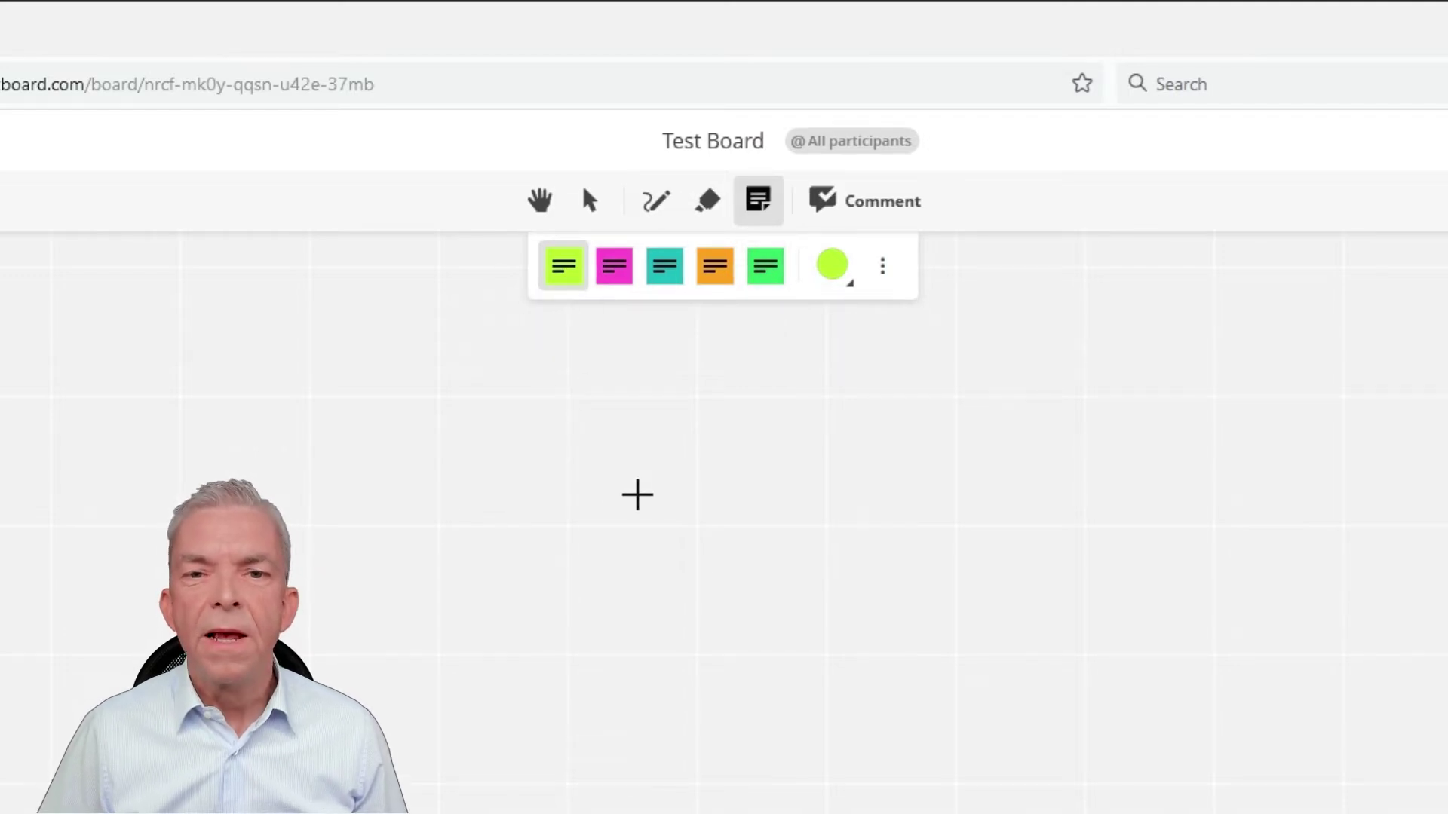
left_click(657, 538)
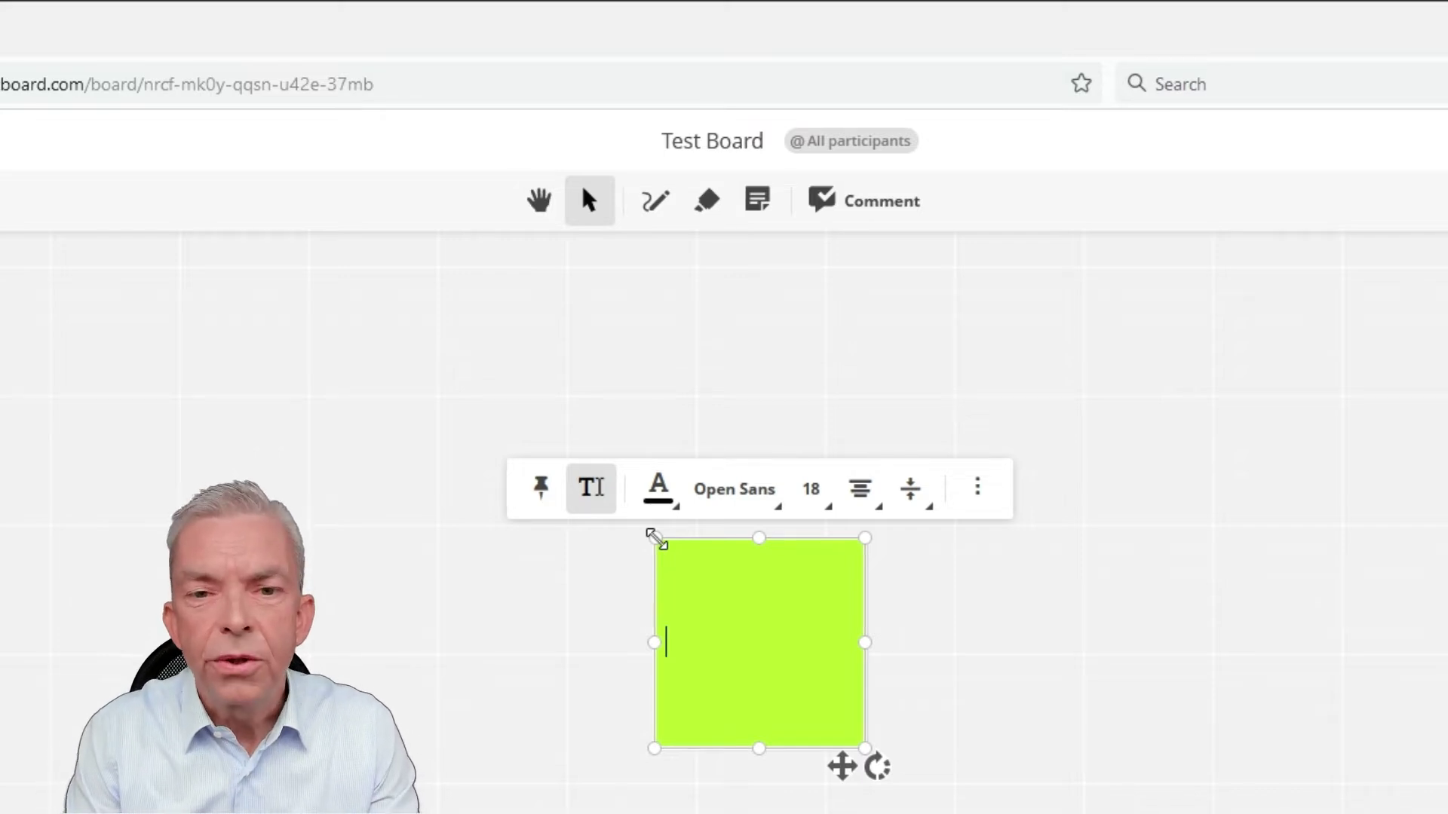
type("St")
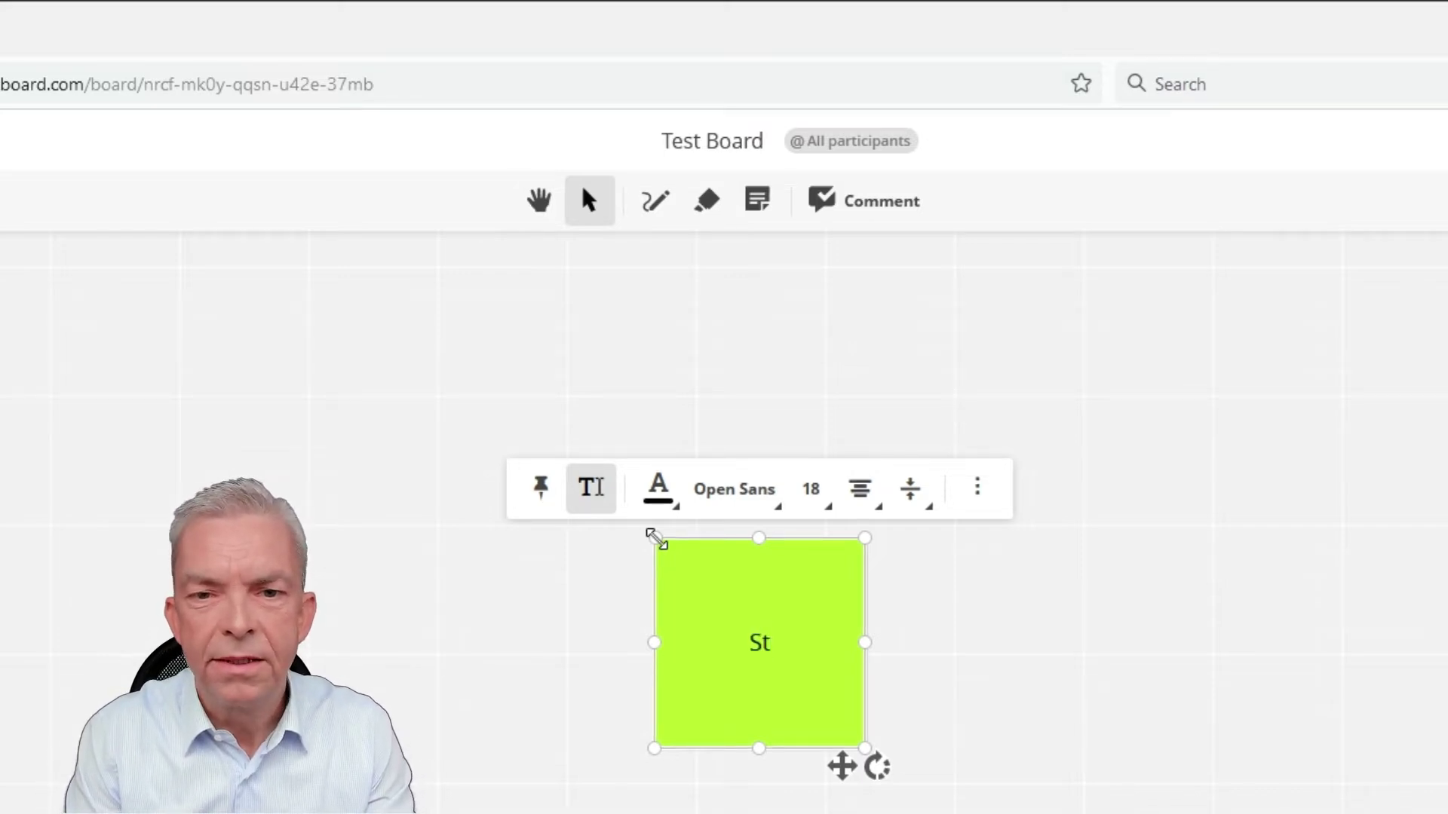
type("icky note 1")
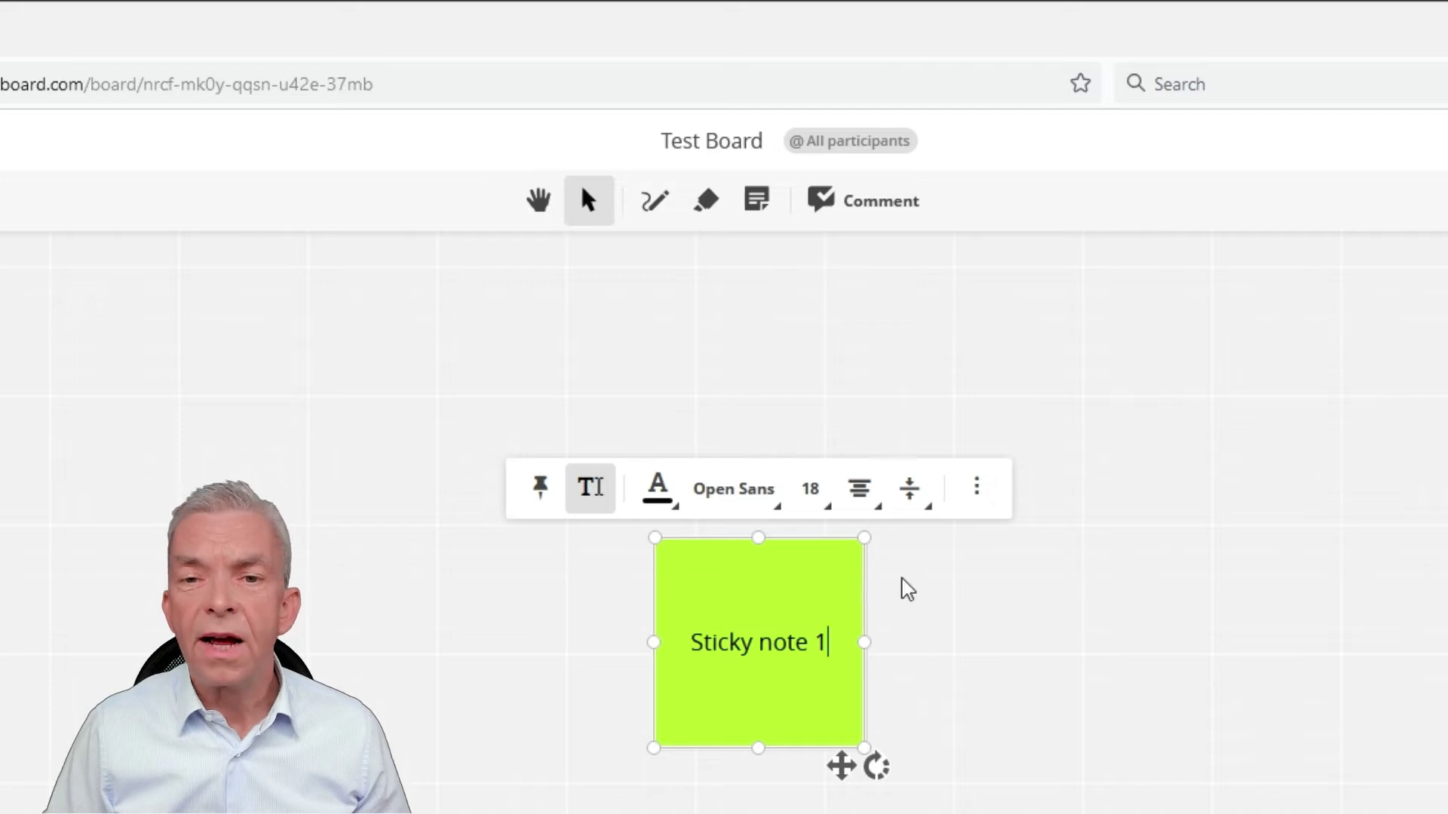
left_click(908, 588)
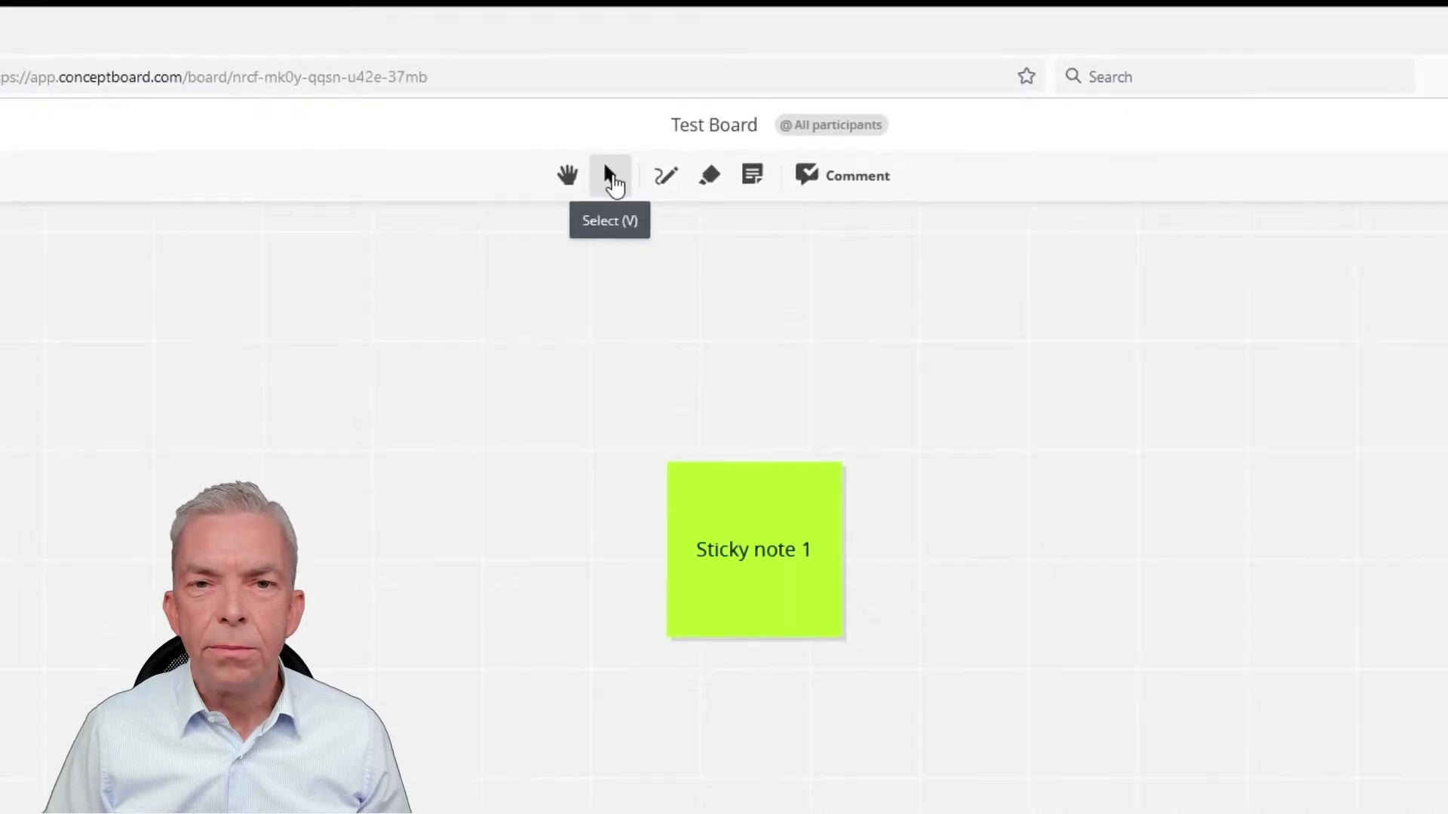
Step: Change the note's text size to 24, then set it back to 18
left_click(746, 447)
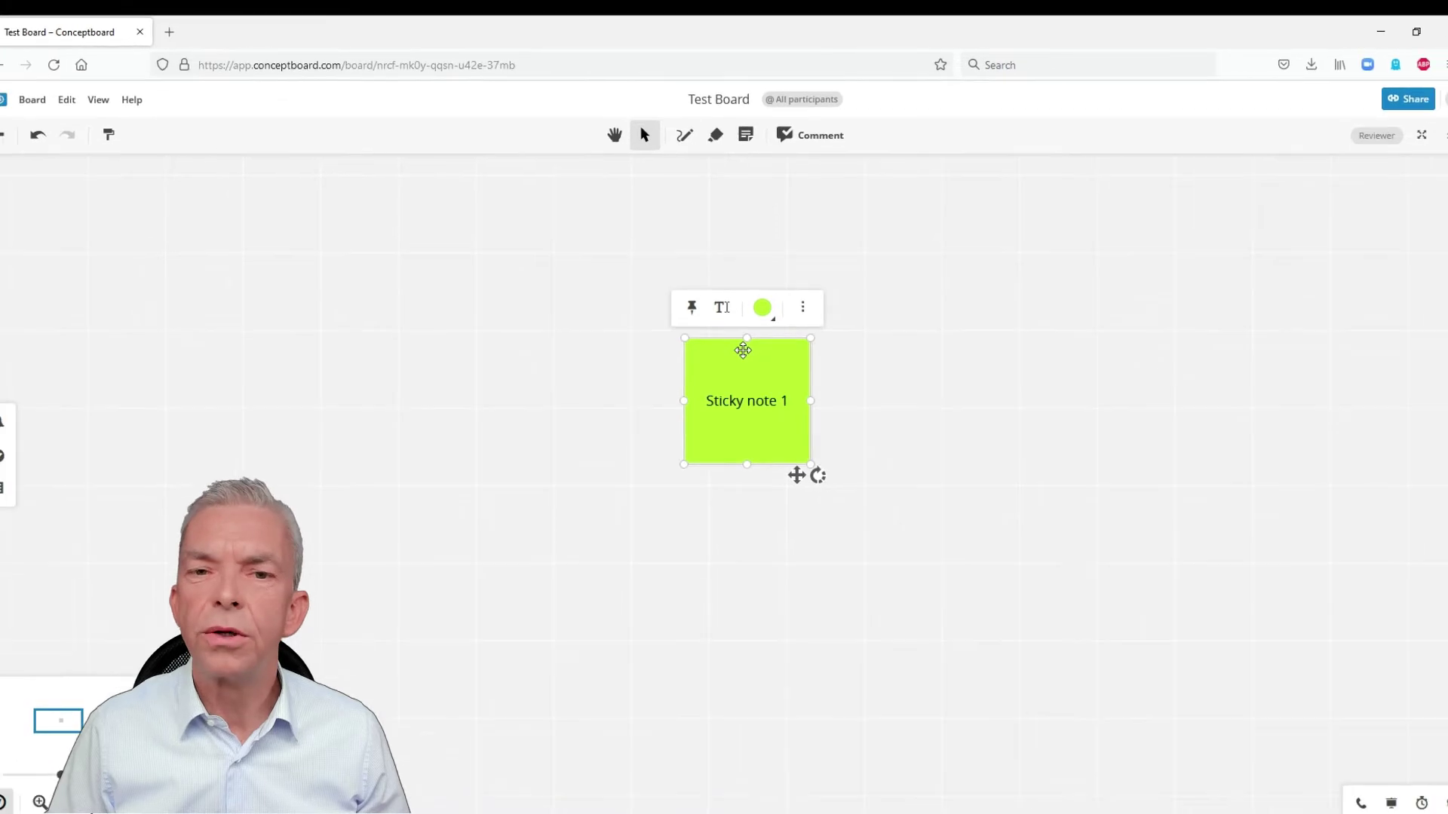
left_click(724, 302)
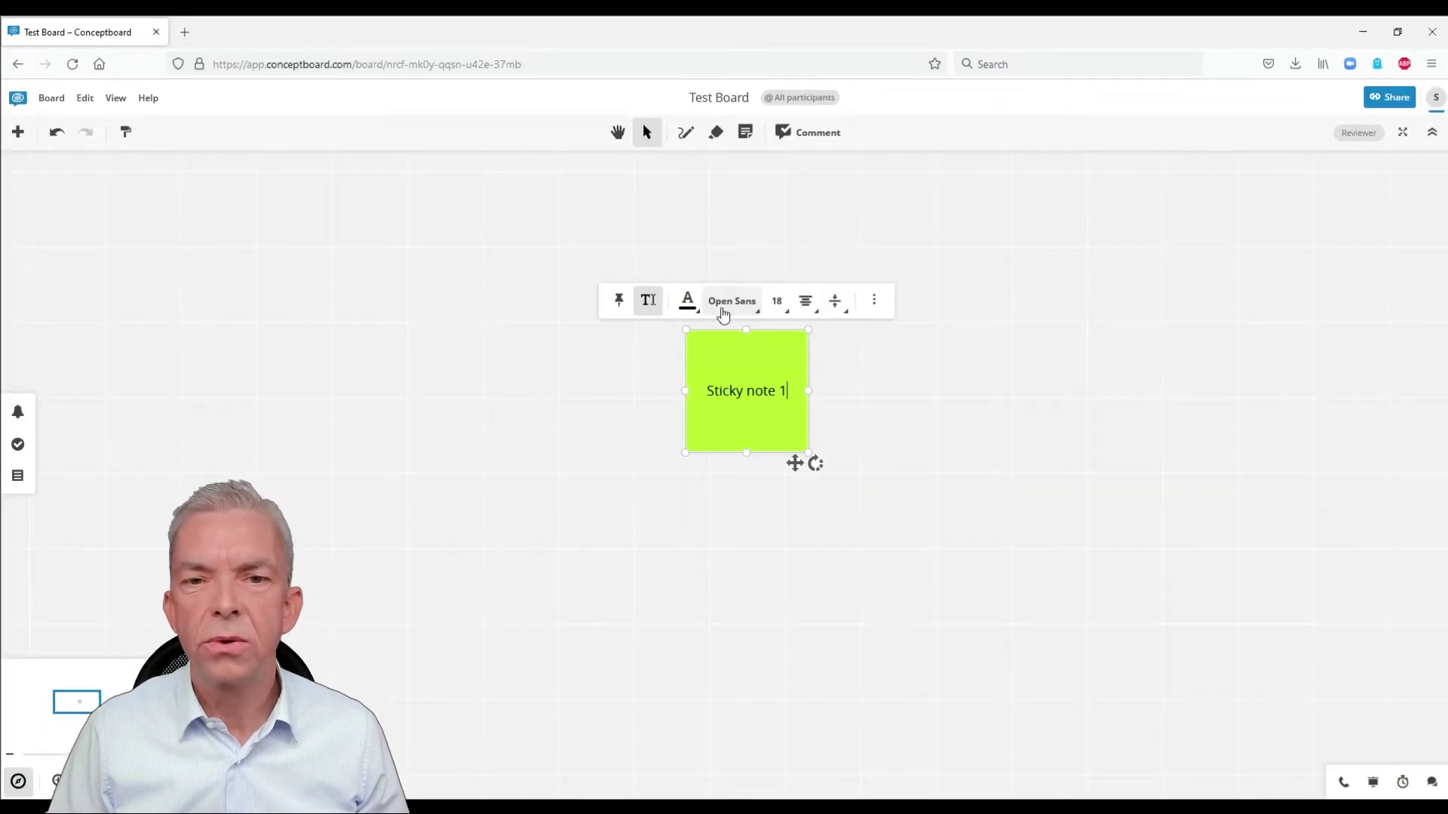
left_click(776, 302)
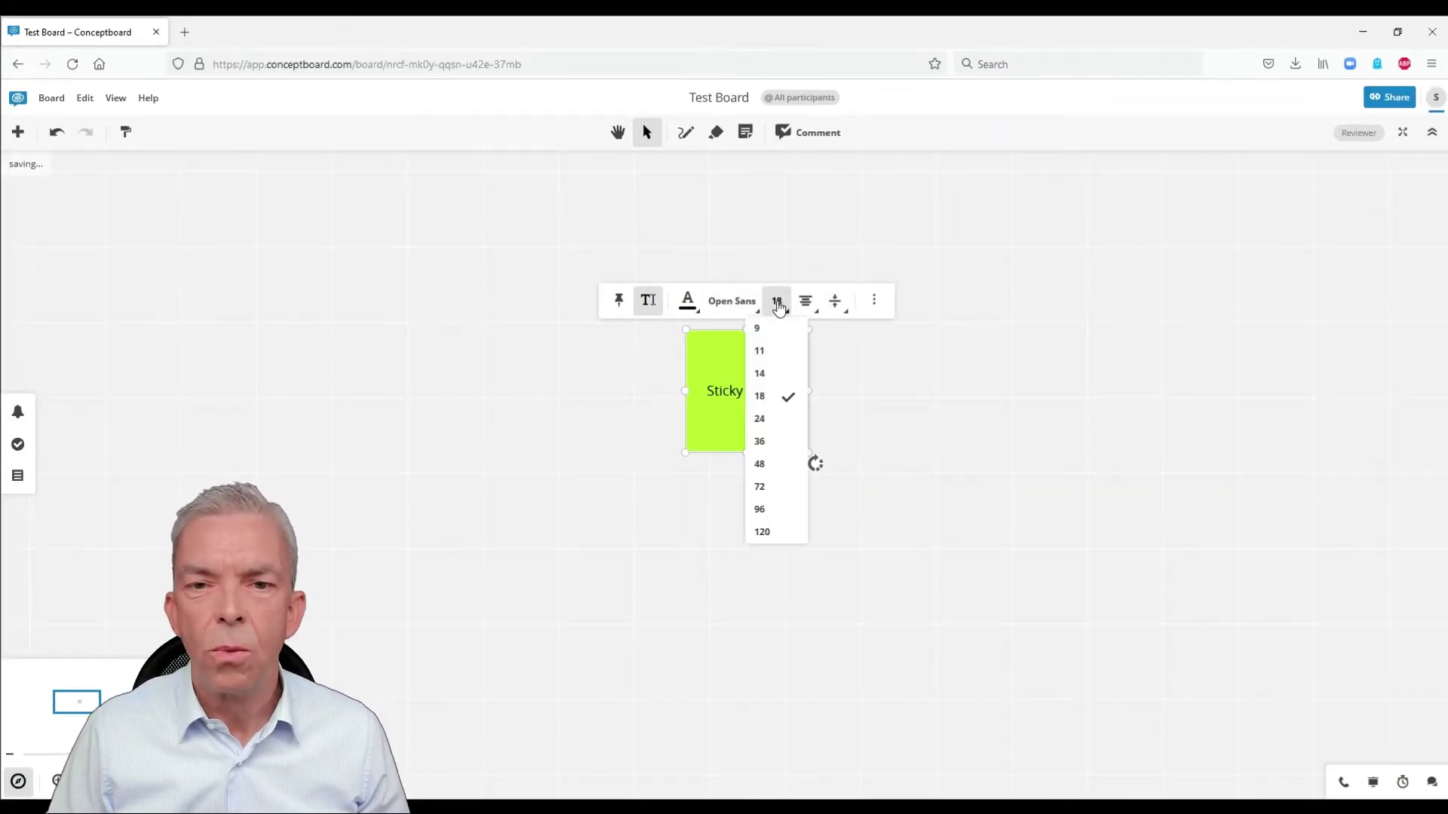
left_click(774, 420)
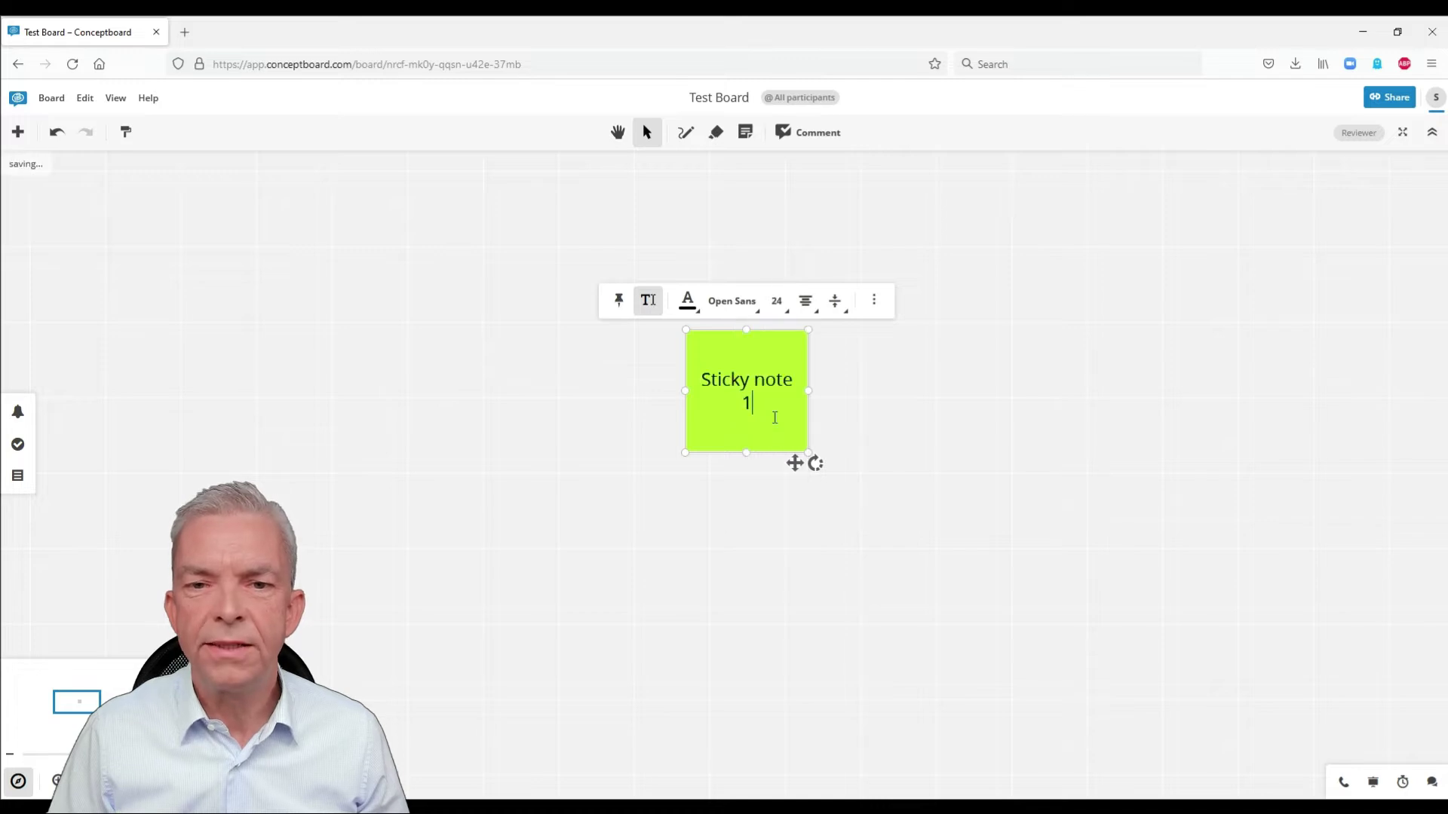
left_click(777, 301)
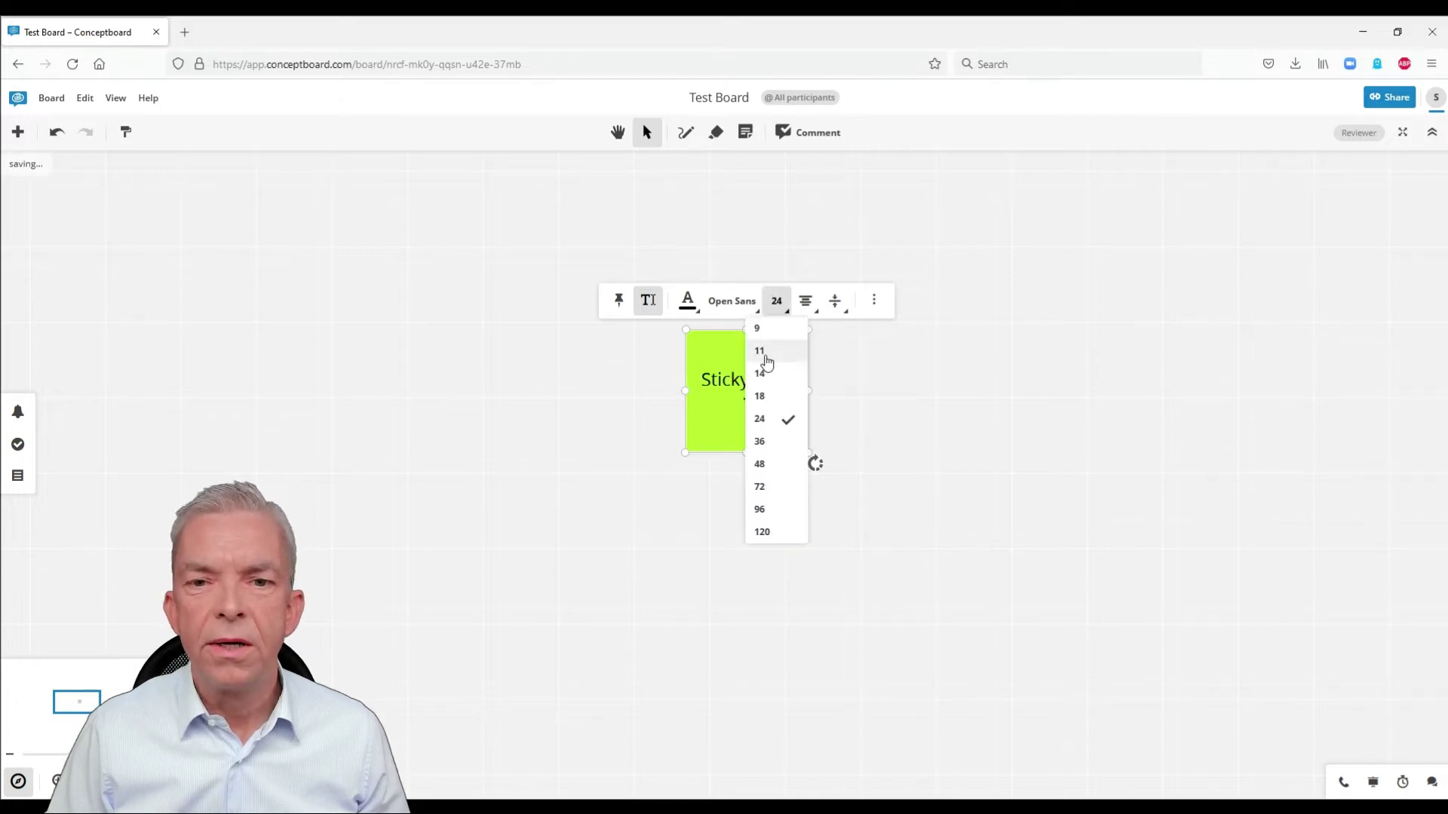
left_click(767, 394)
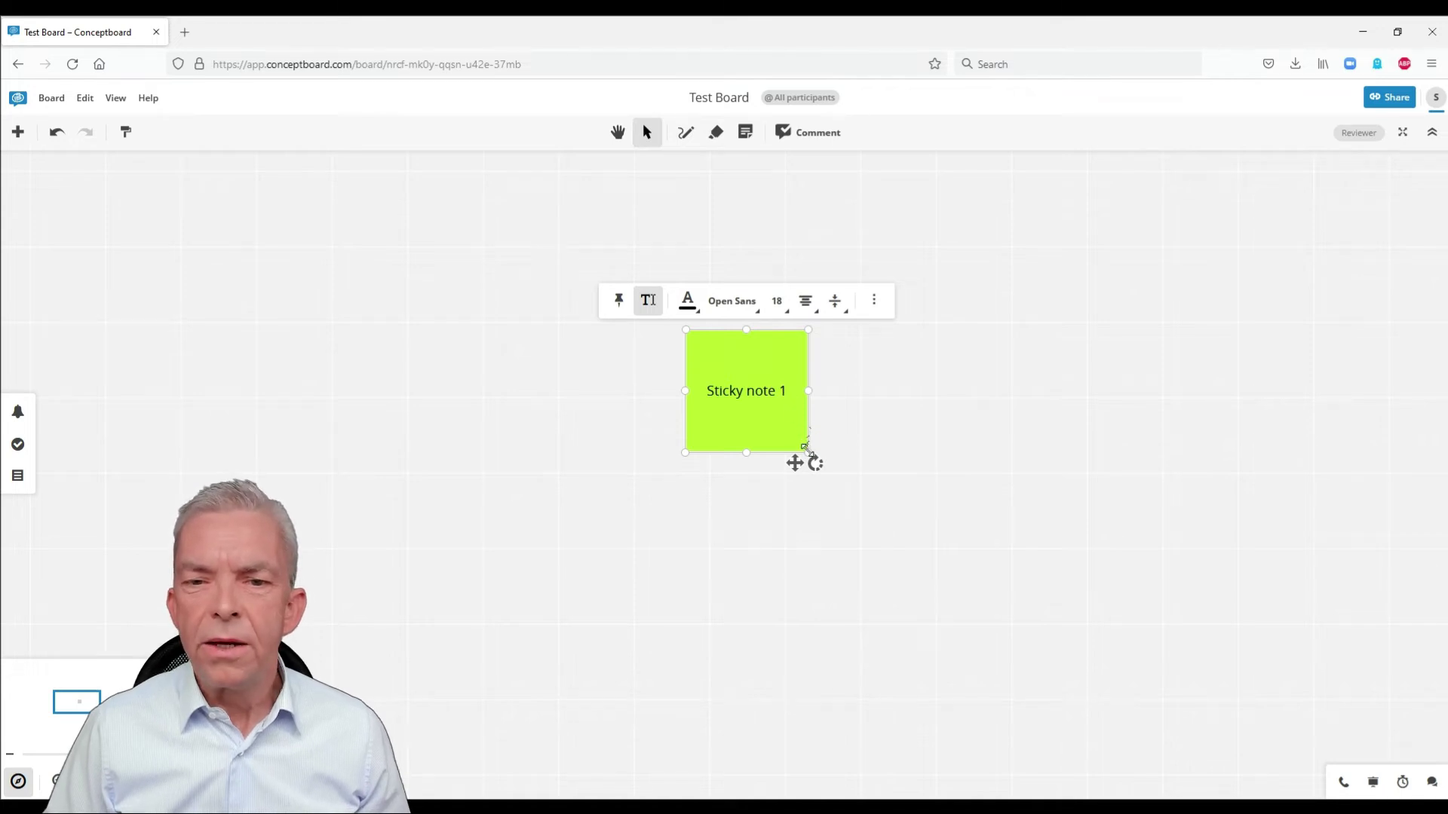
Step: Make the note wider and shorter and move it up and to the left
left_click_drag(805, 446, 817, 398)
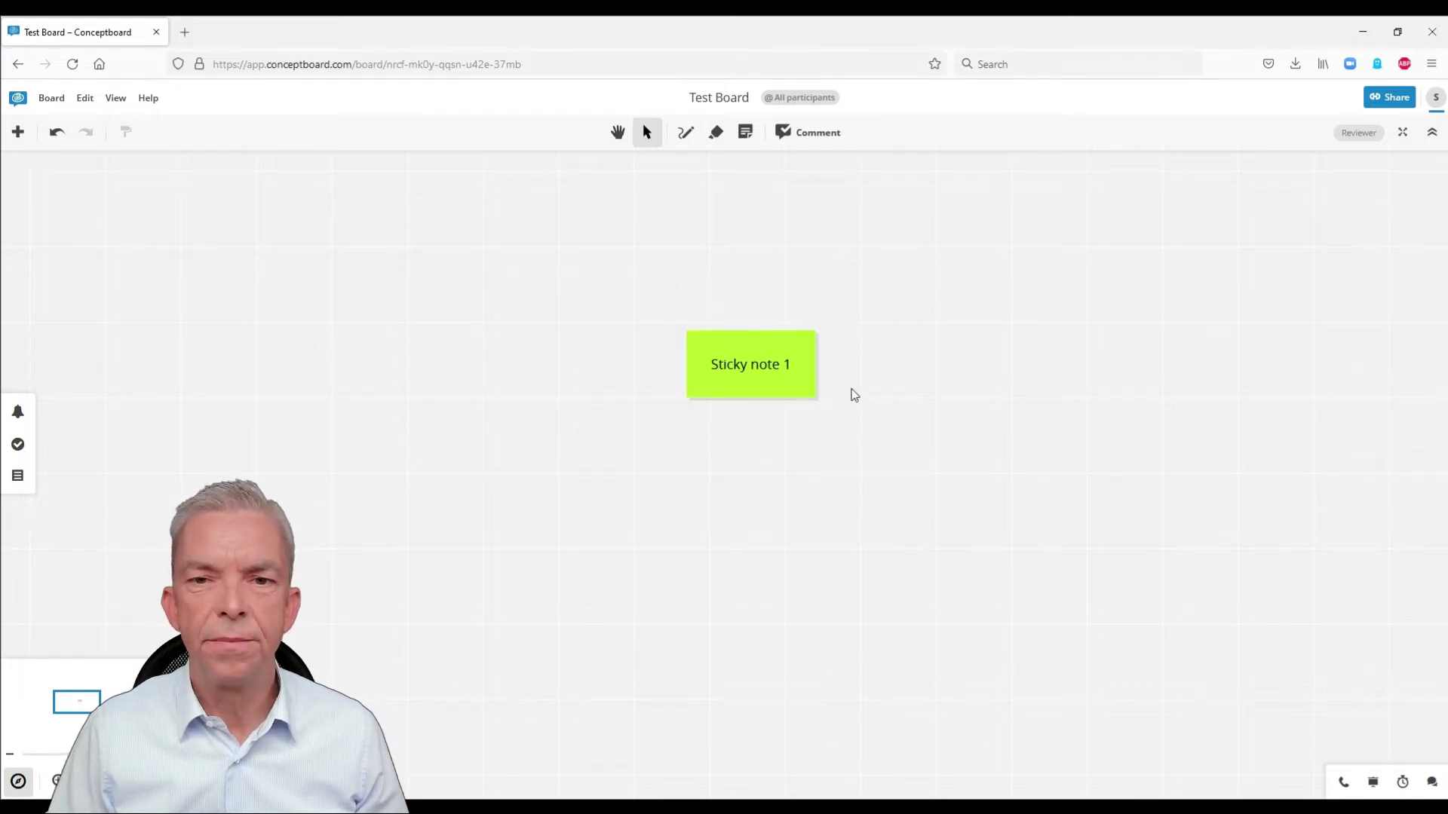
left_click_drag(790, 339, 676, 293)
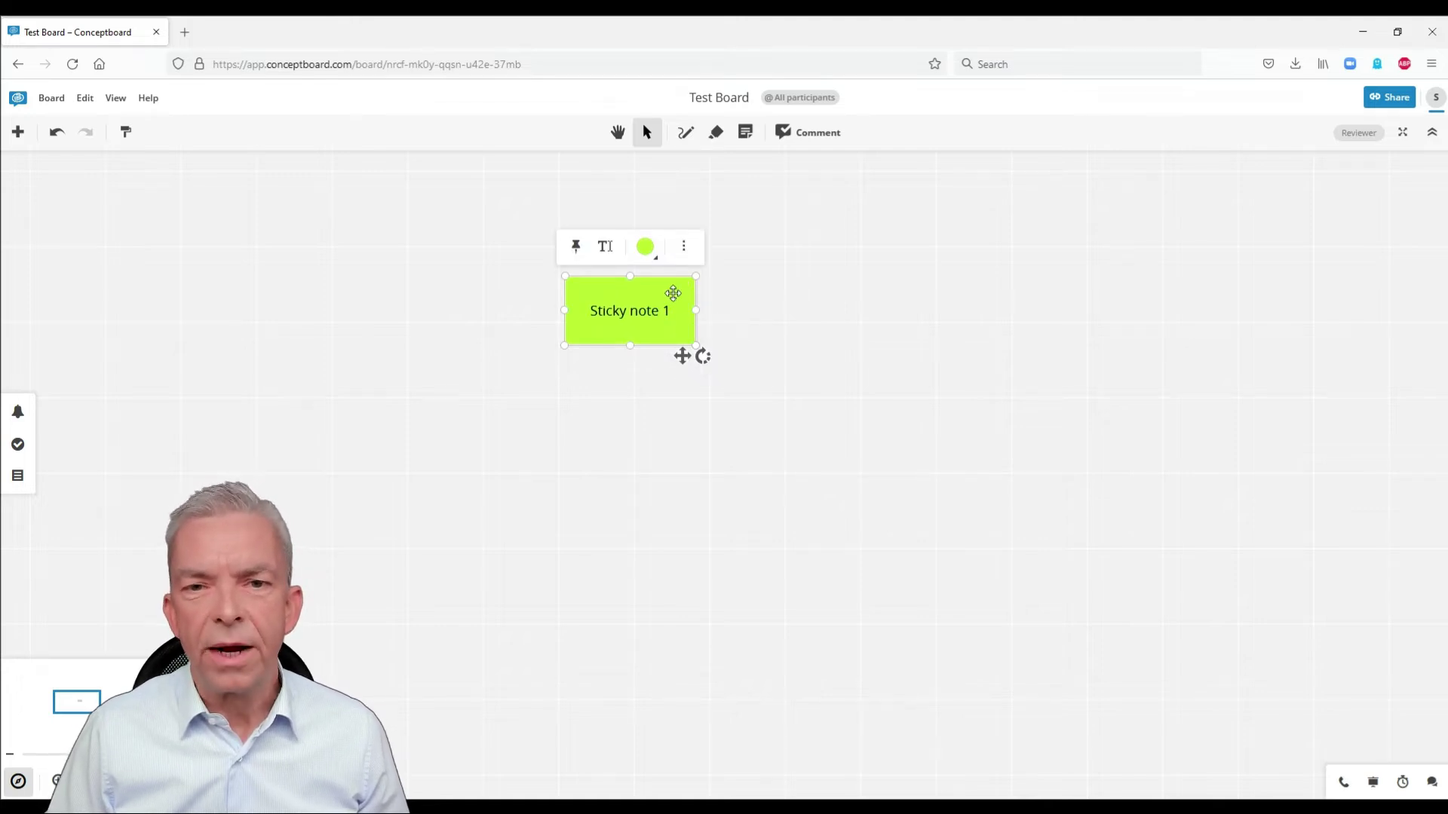
right_click(673, 294)
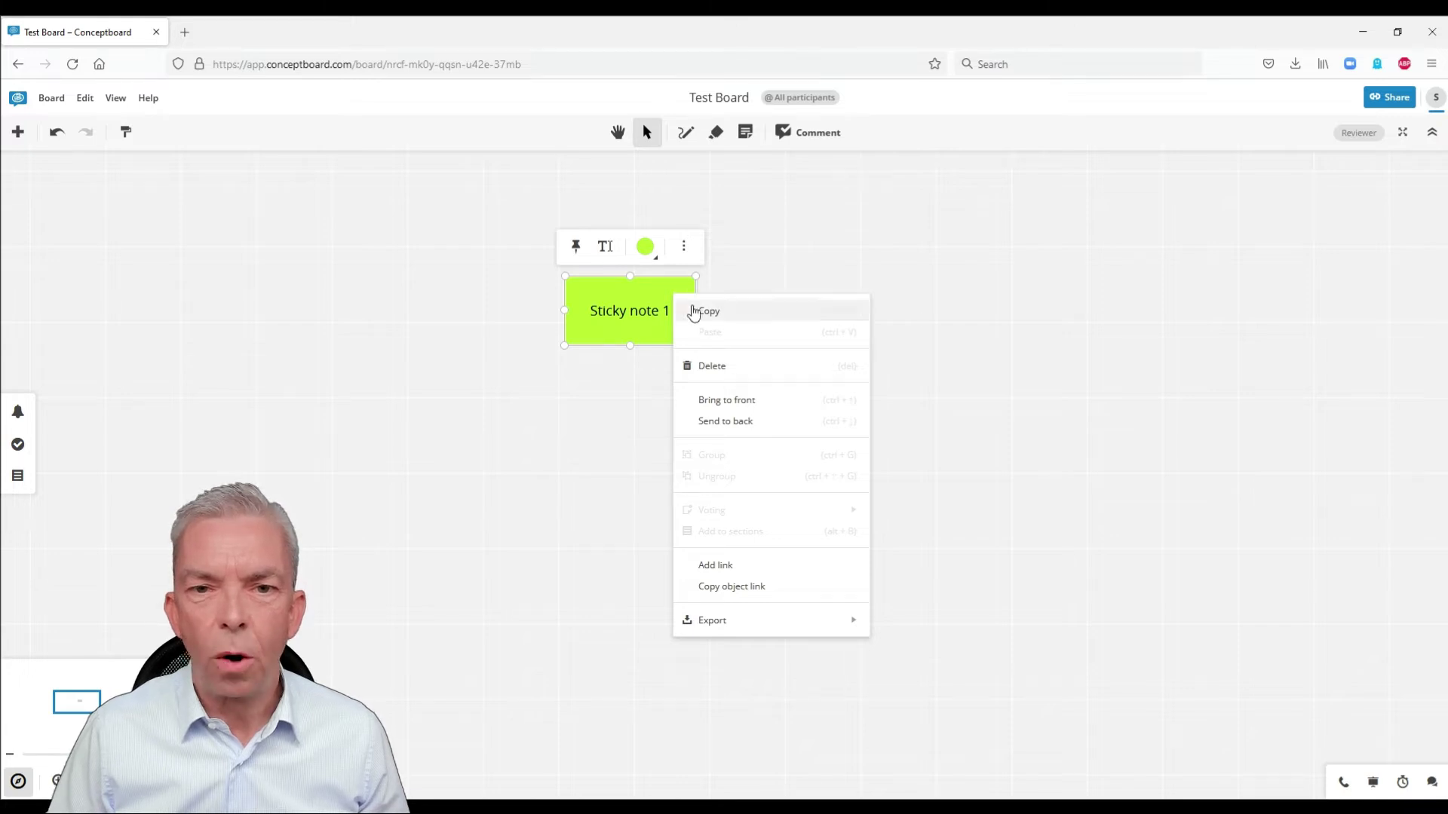
Step: Copy and paste the sticky note, placing the copy to the right
left_click(694, 306)
right_click(760, 317)
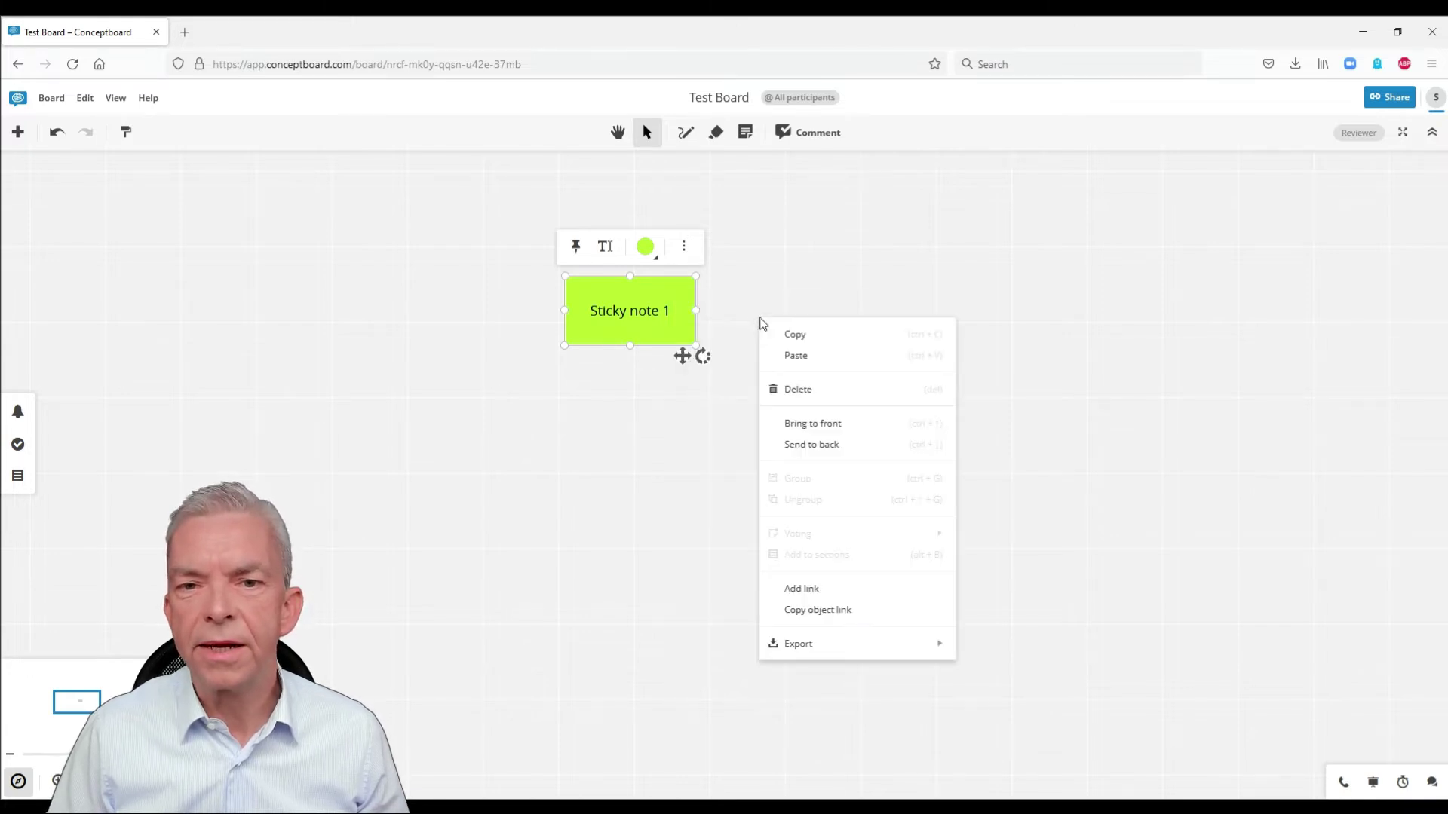
left_click(794, 357)
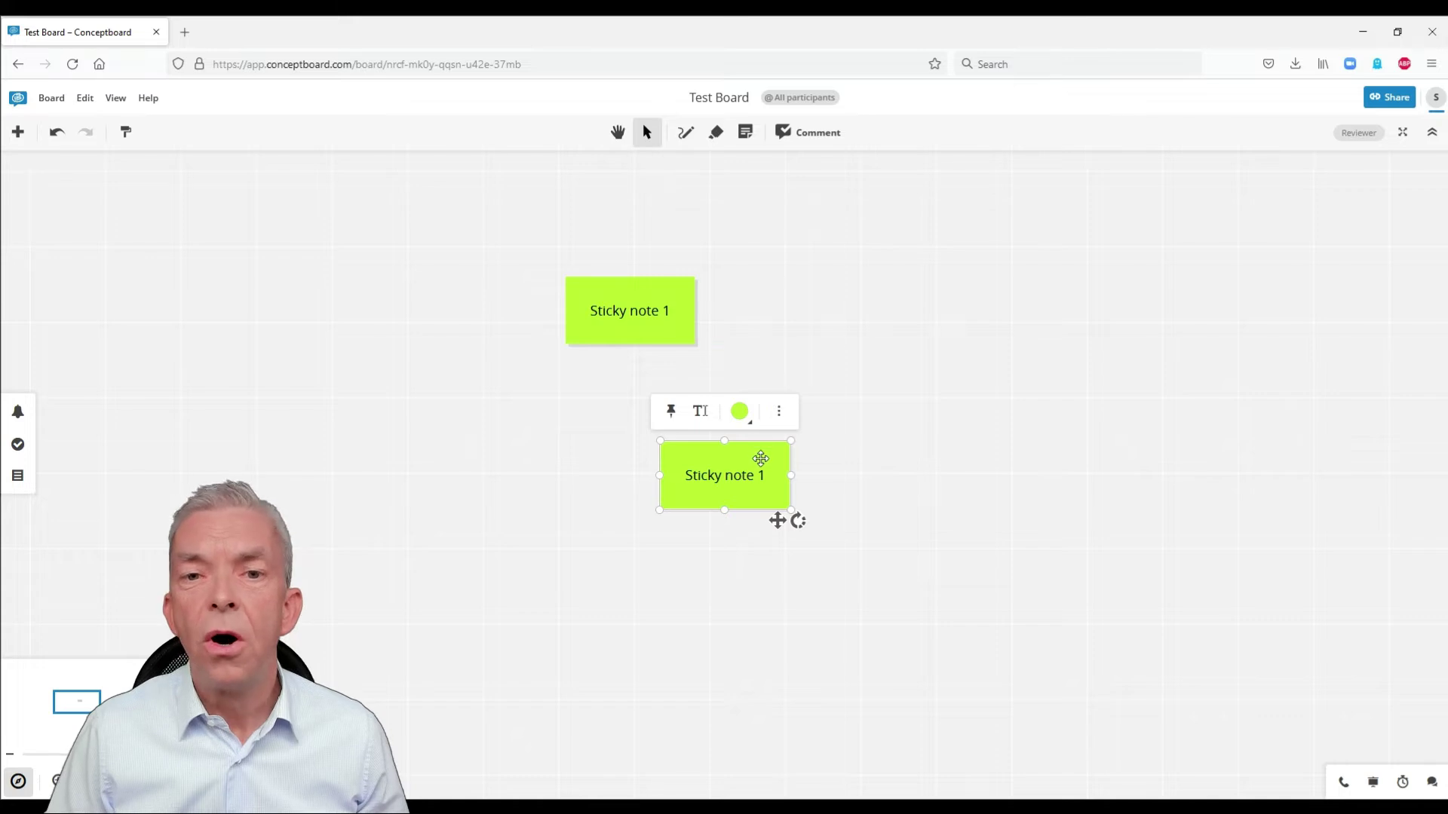
left_click_drag(759, 460, 891, 348)
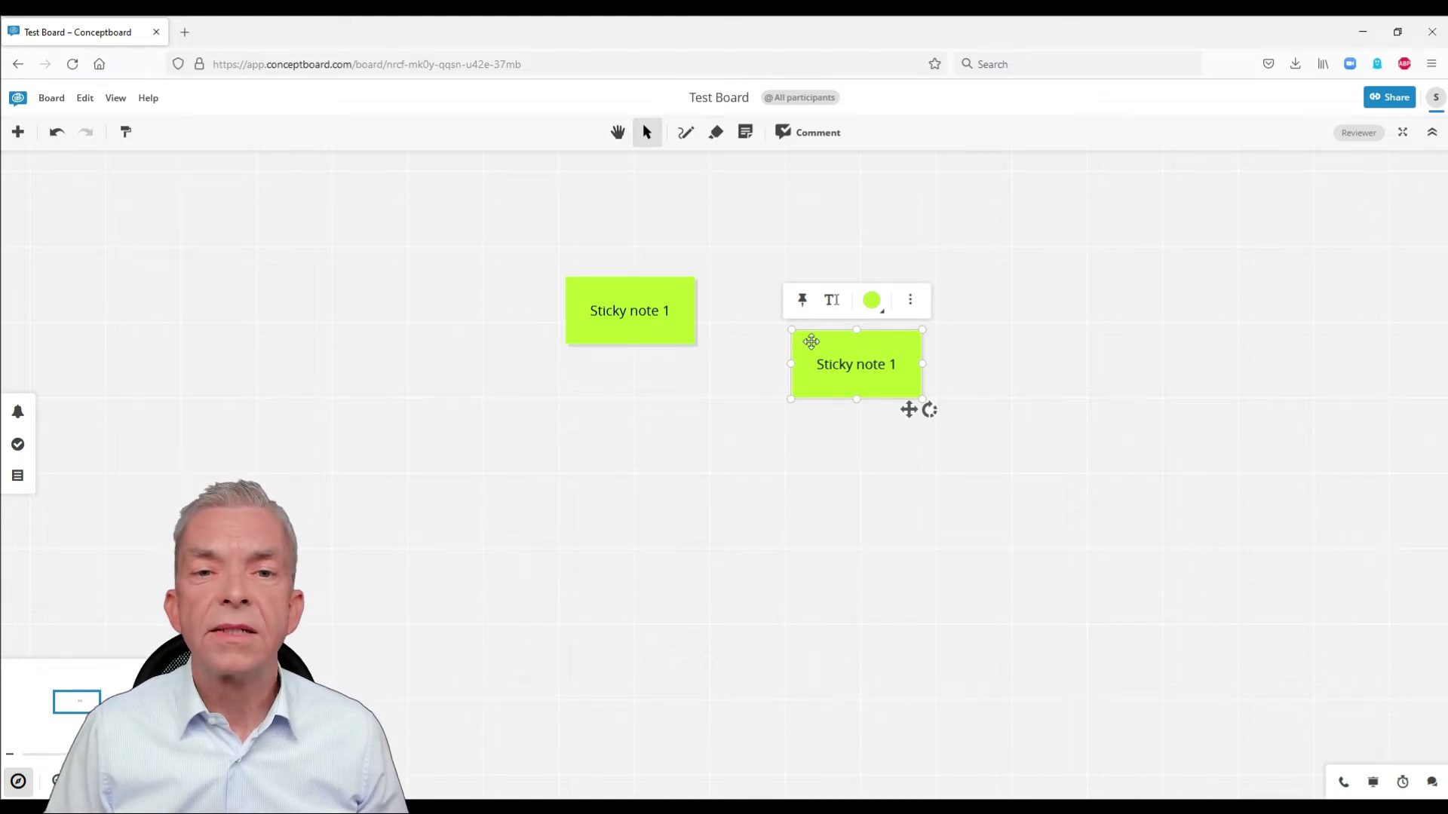
Step: Duplicate the original note with Ctrl+D and position the third note below it
left_click(671, 289)
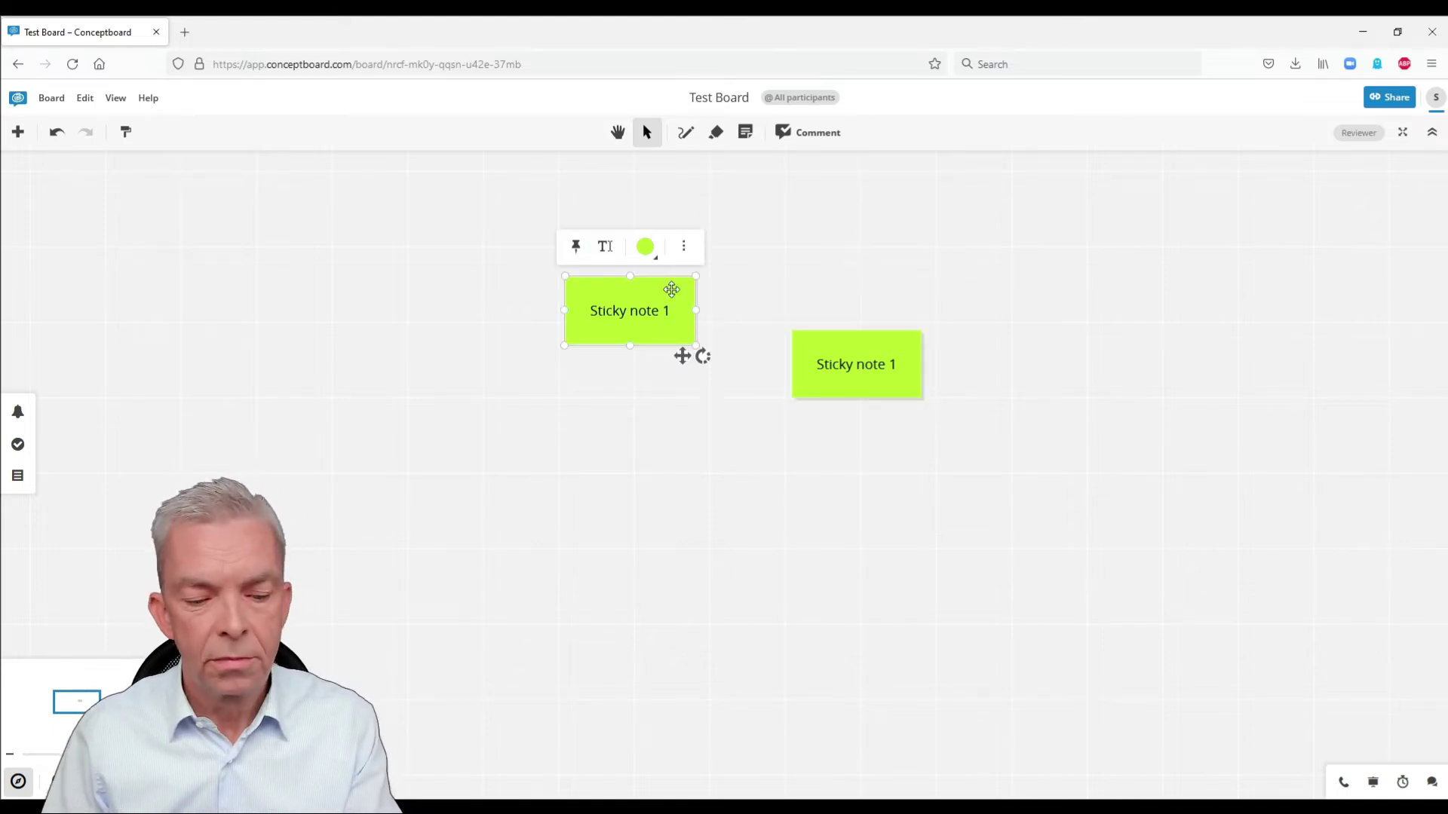
key("ctrl+d")
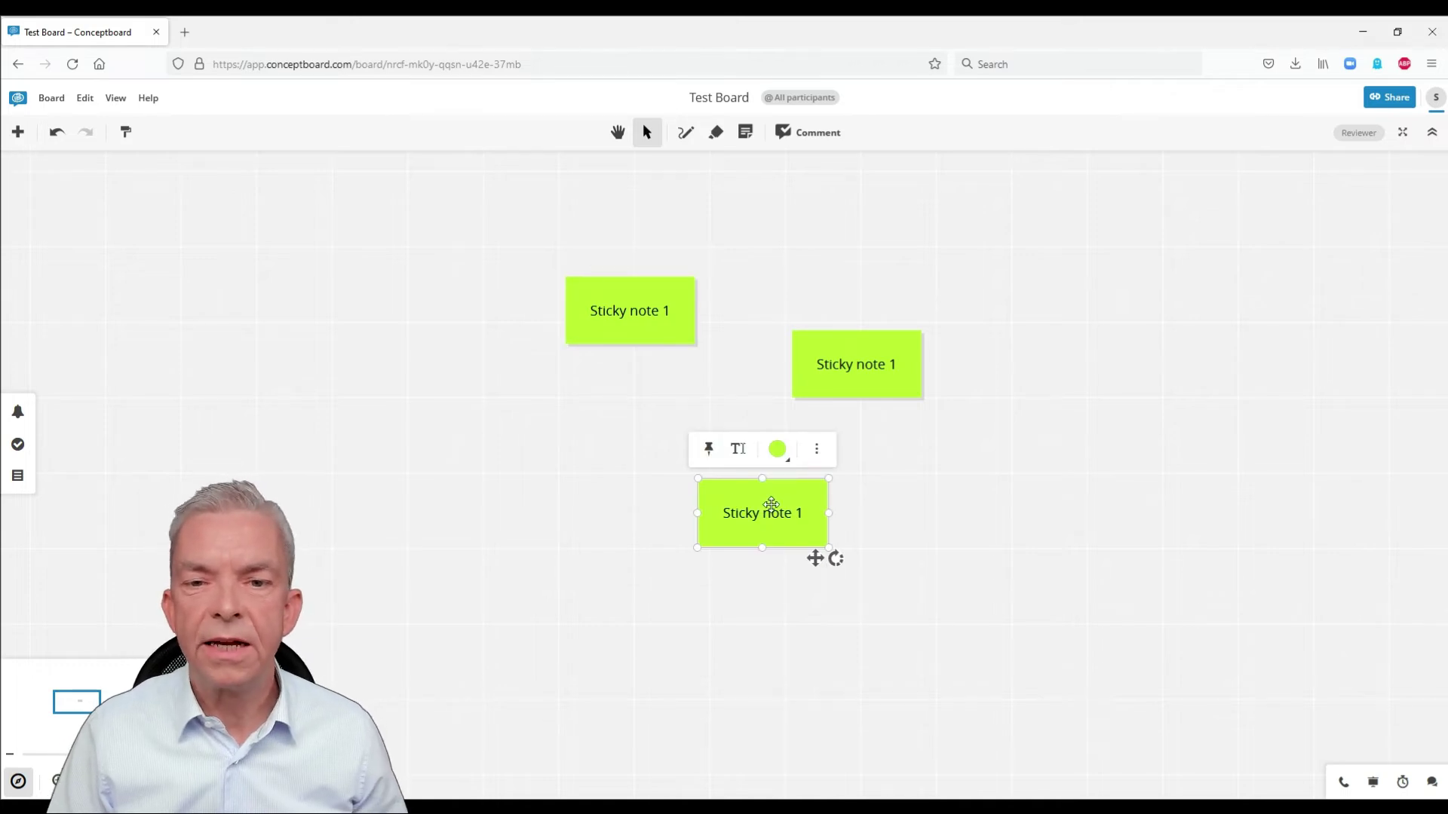
left_click_drag(771, 504, 743, 491)
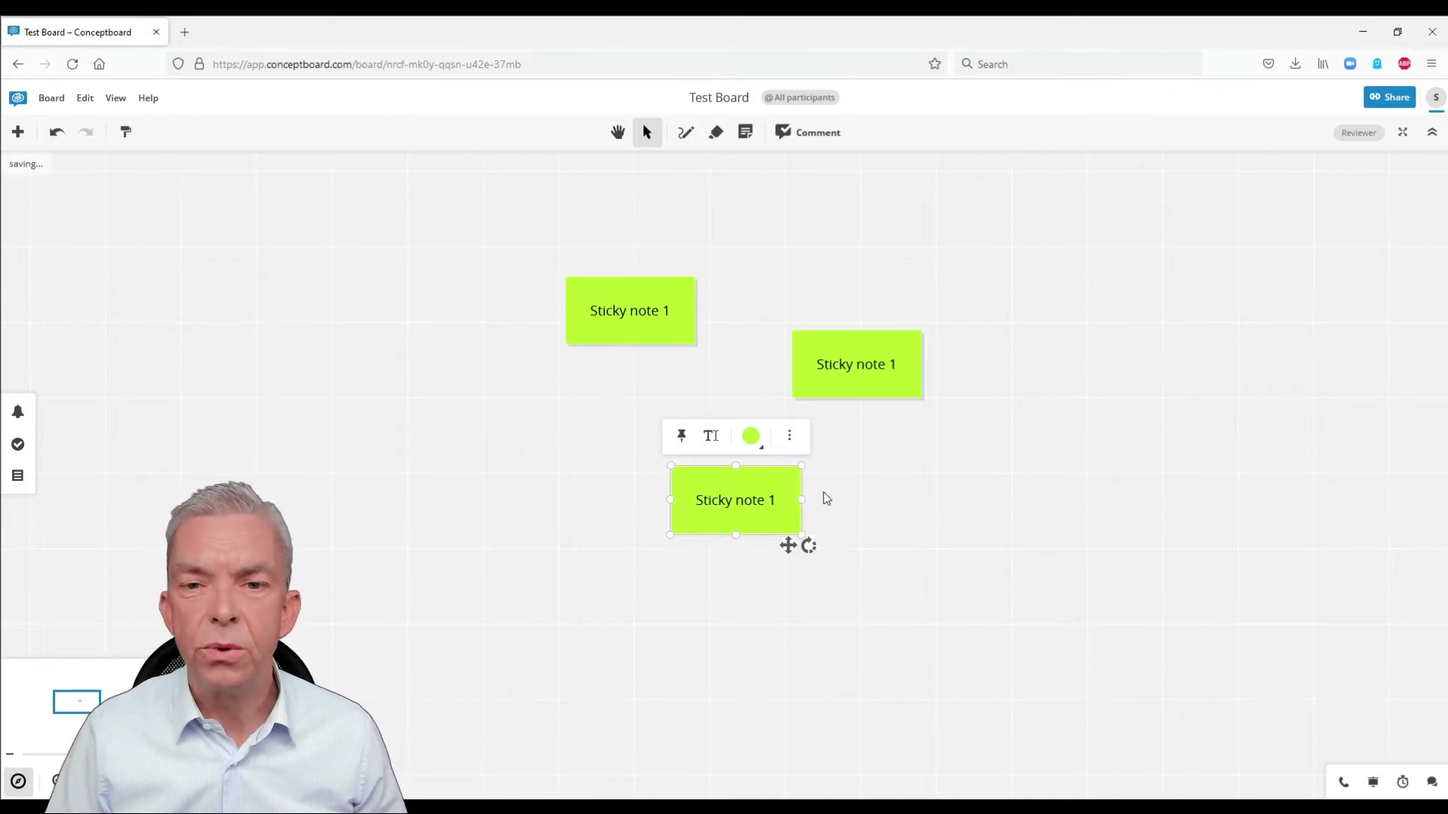
left_click(875, 353)
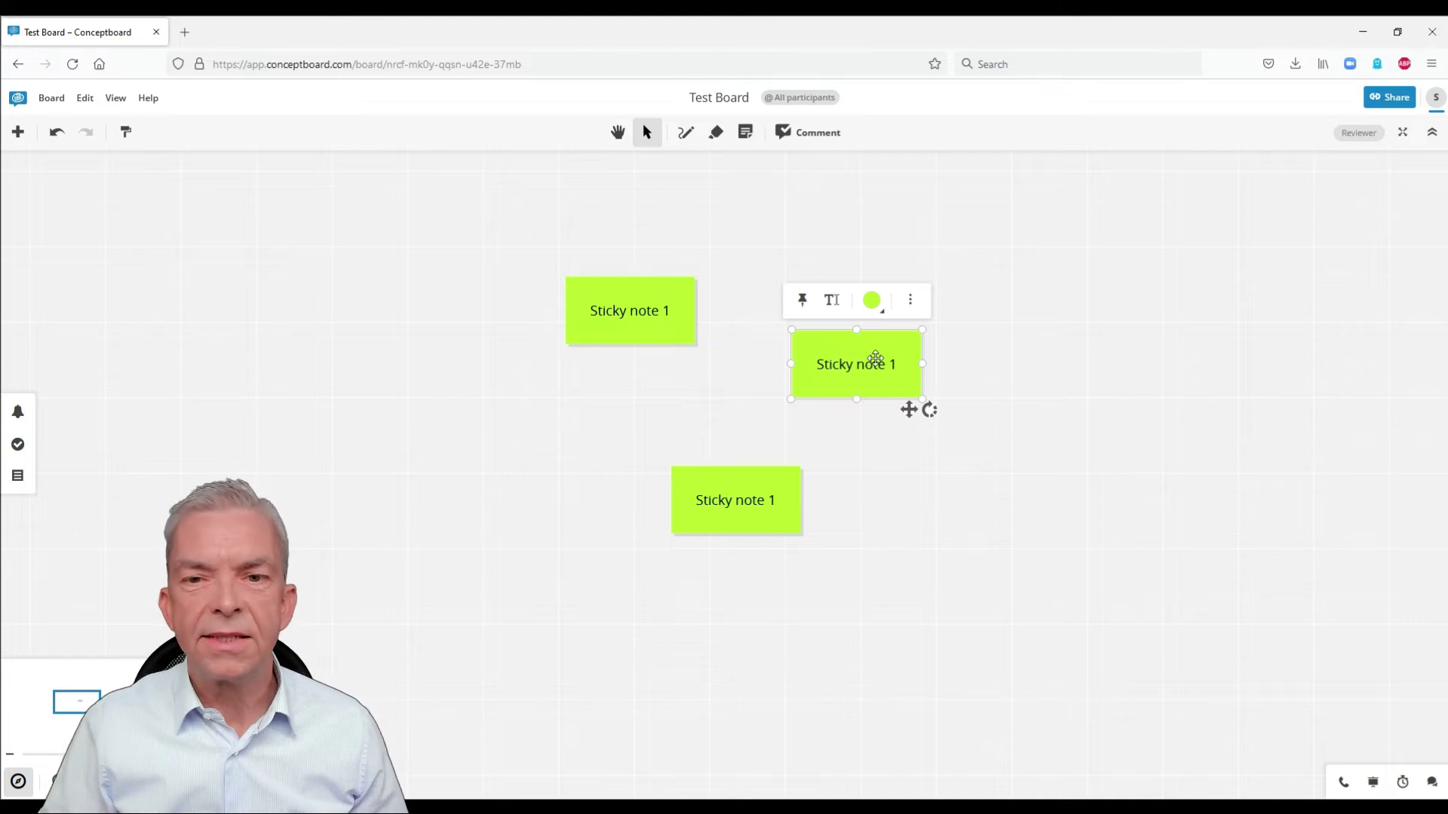
Step: Change the right-hand note's text from 'Sticky note 1' to 'Sticky note 2'
left_click(898, 365)
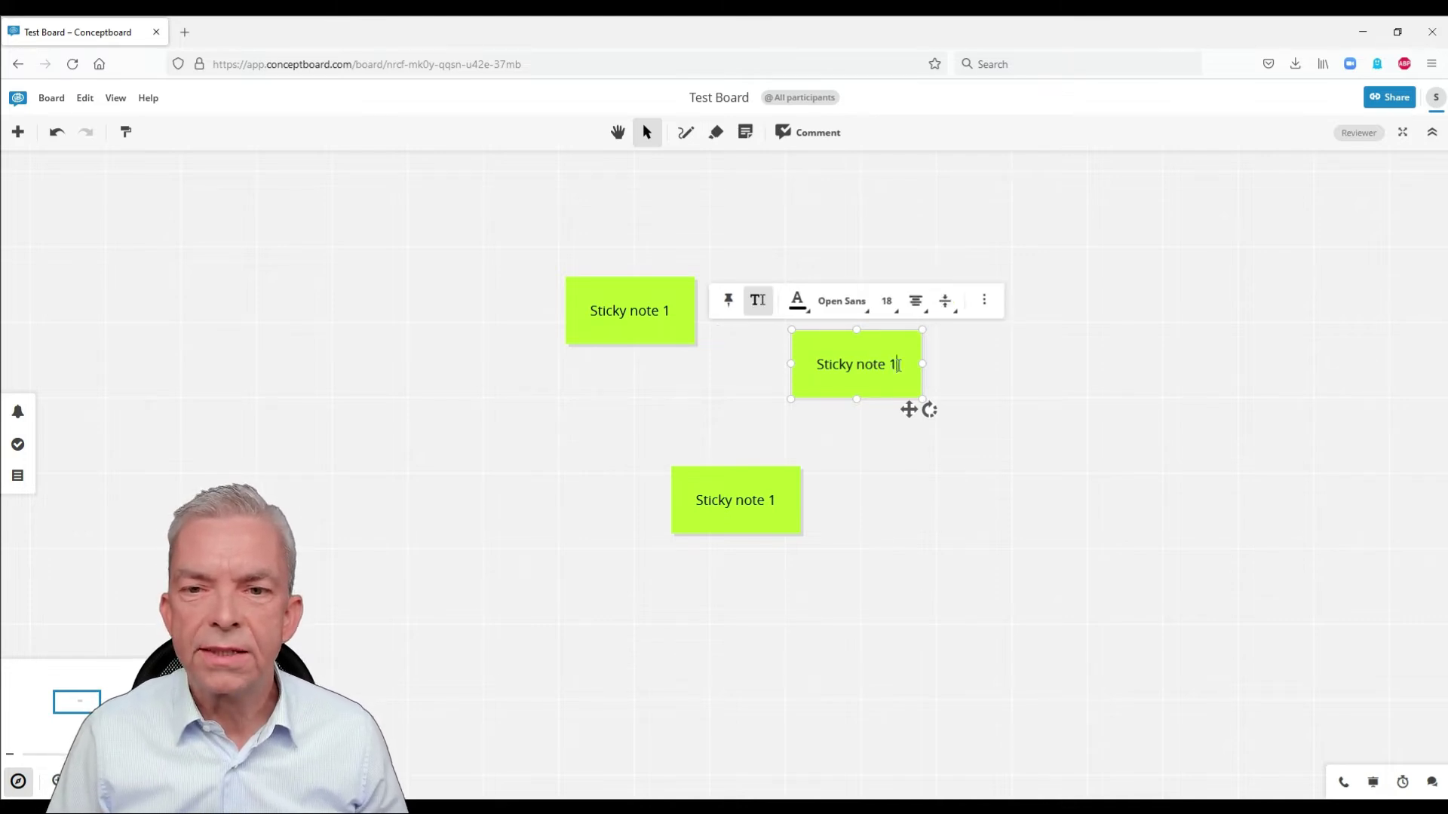
key("BackSpace")
type("2")
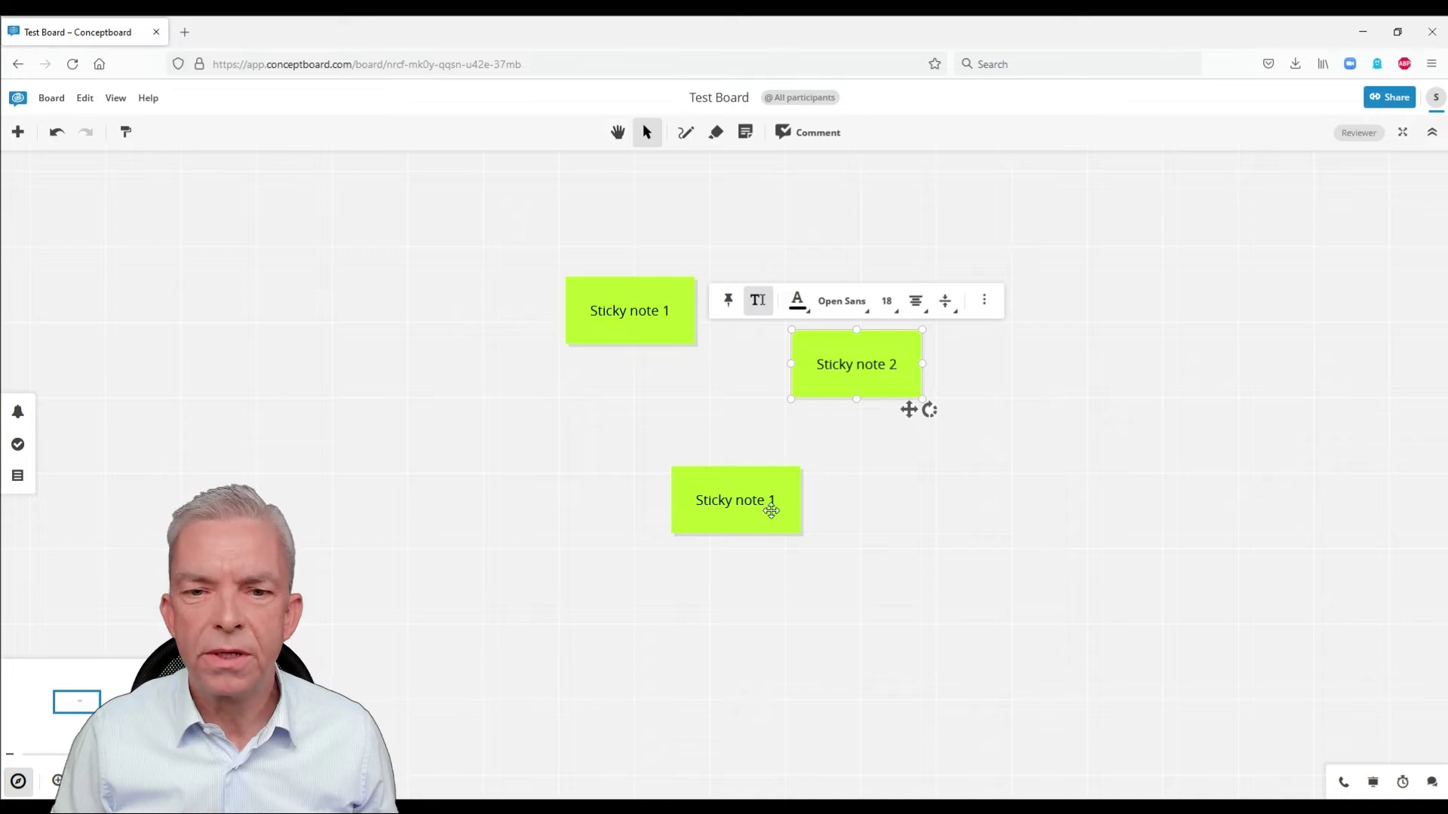
left_click(776, 500)
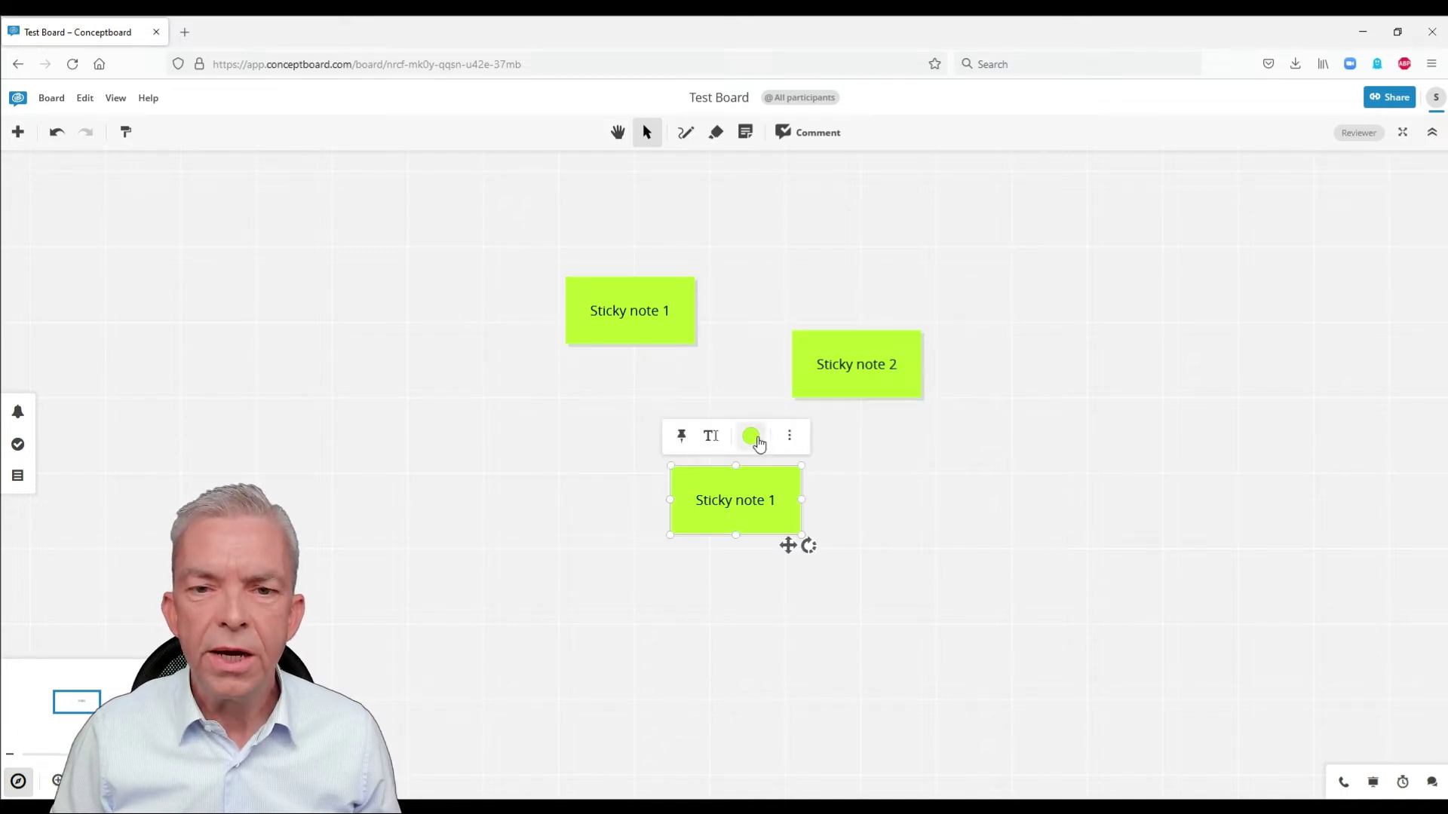
Step: Make the bottom note yellow, relabel it 'Sticky note 3', and move it down-left
left_click(754, 437)
left_click(722, 507)
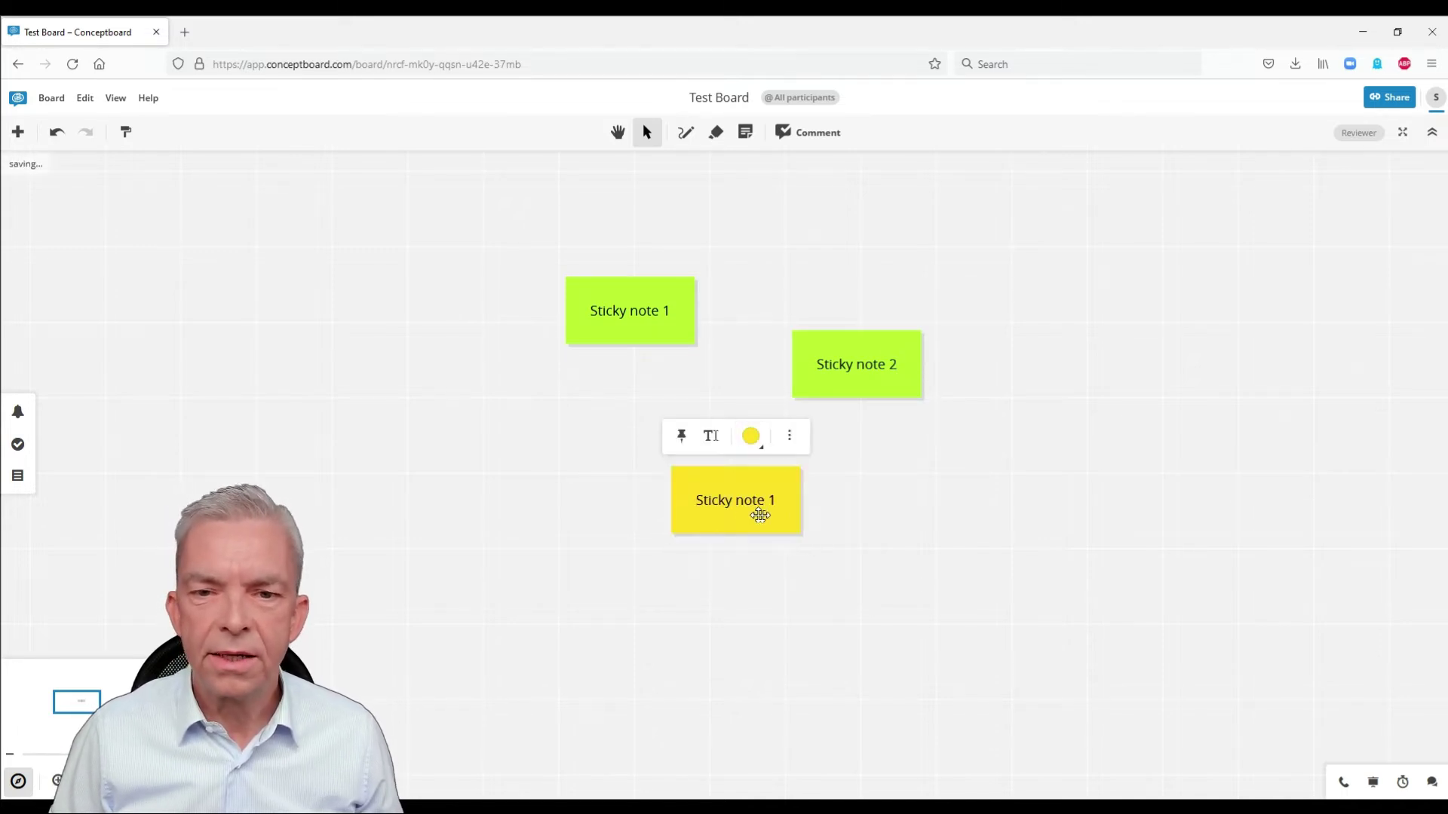
double_click(775, 500)
key("BackSpace")
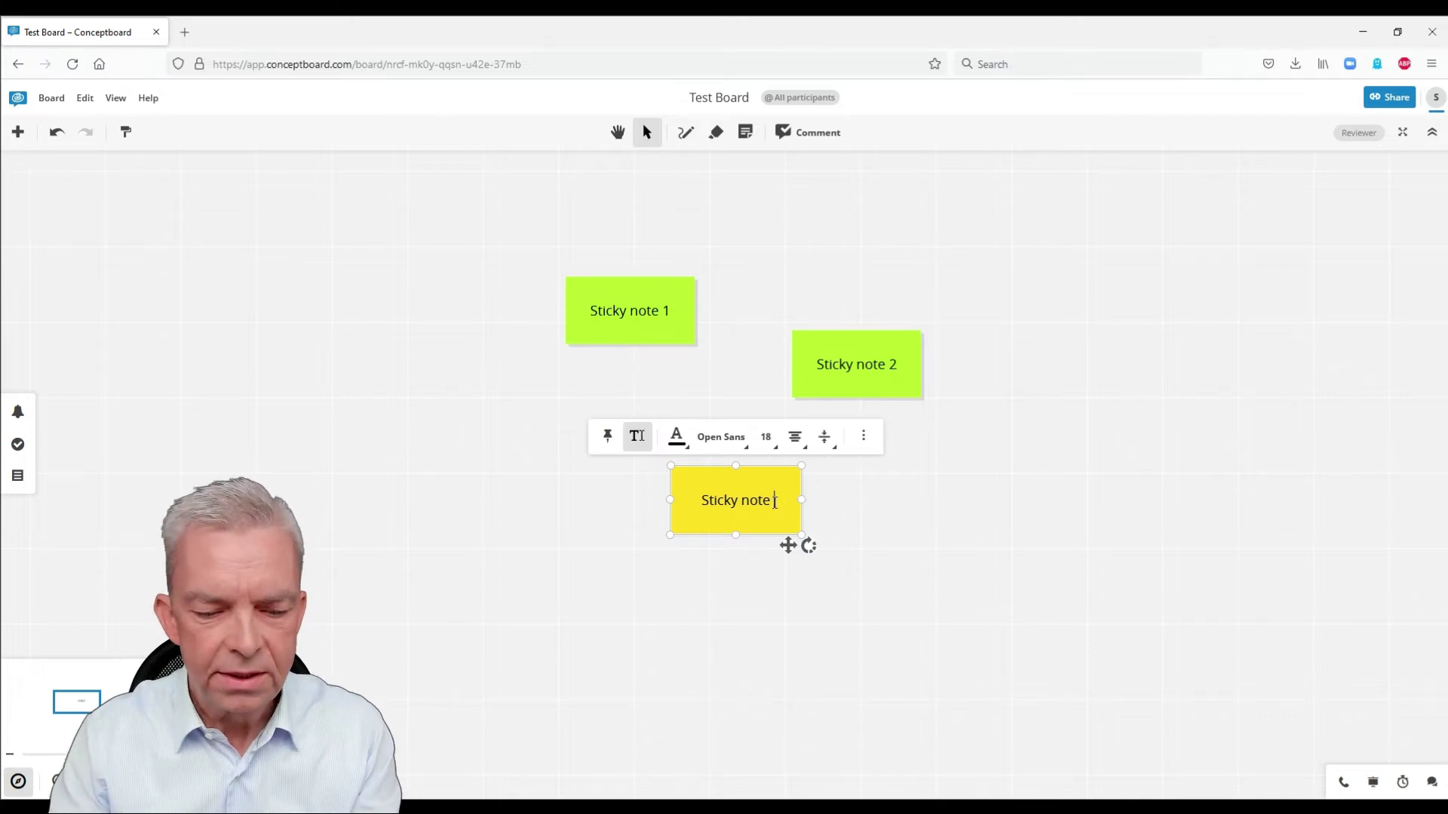
type("3")
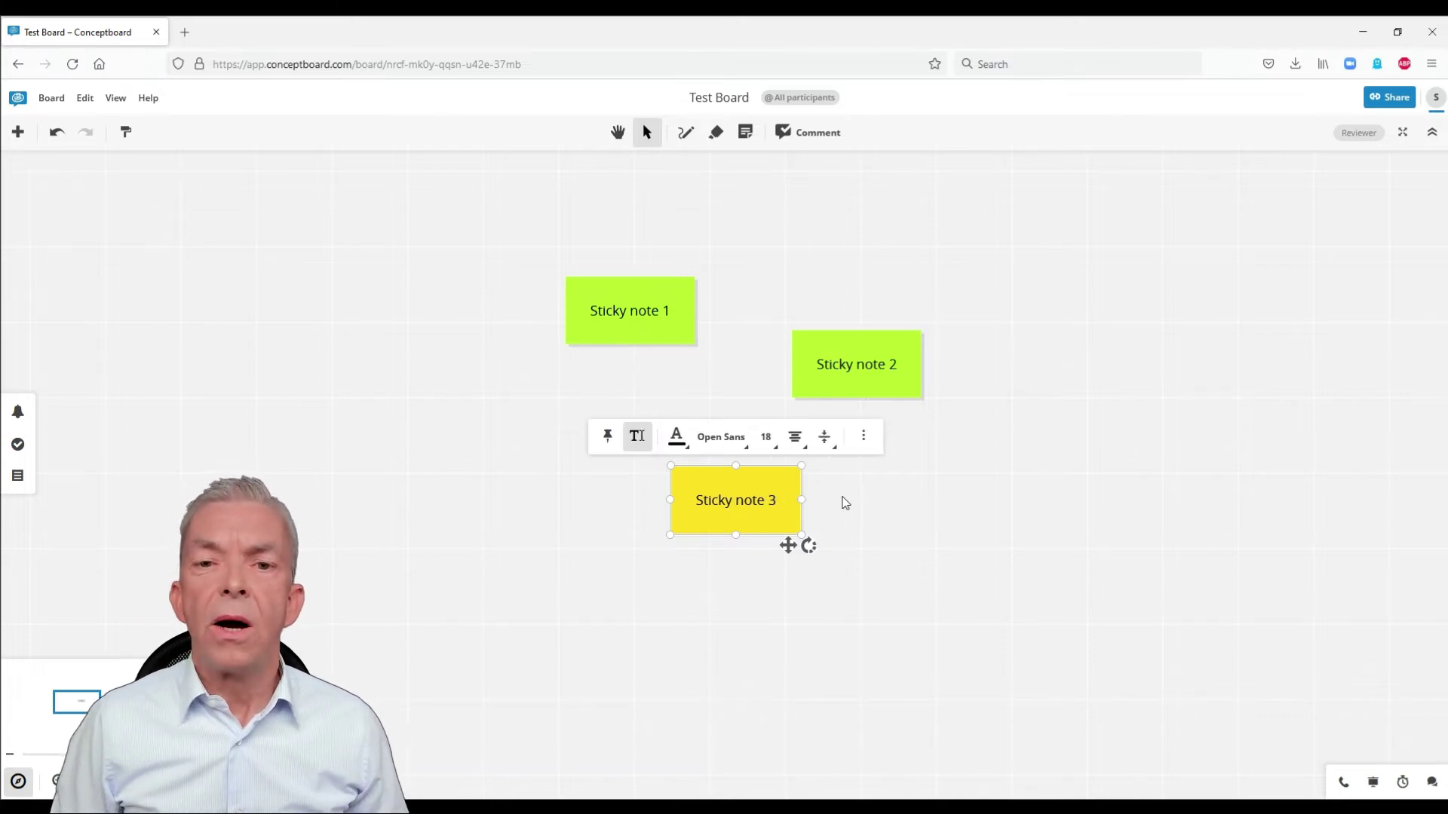
left_click(838, 511)
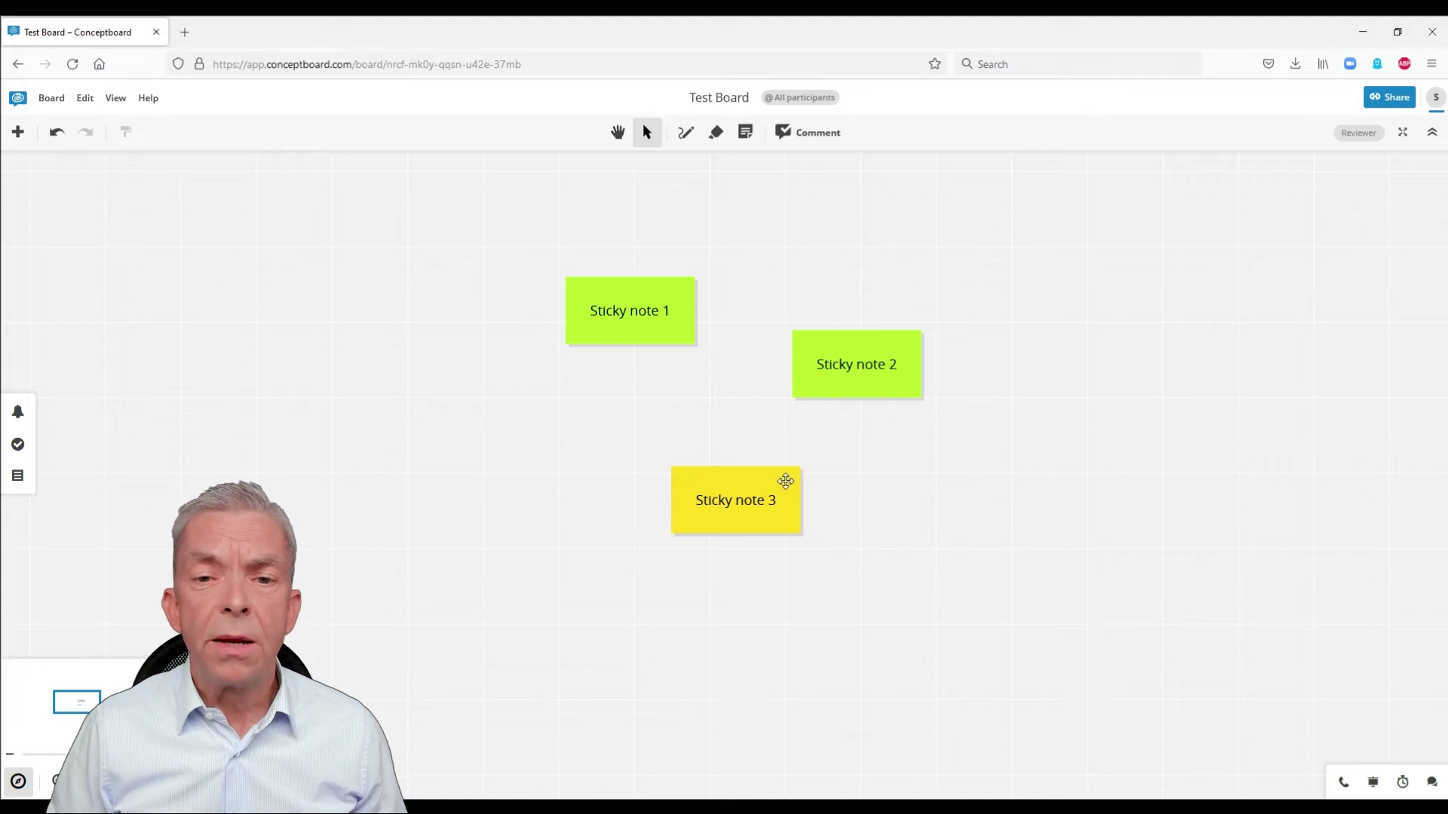
left_click_drag(782, 481, 750, 542)
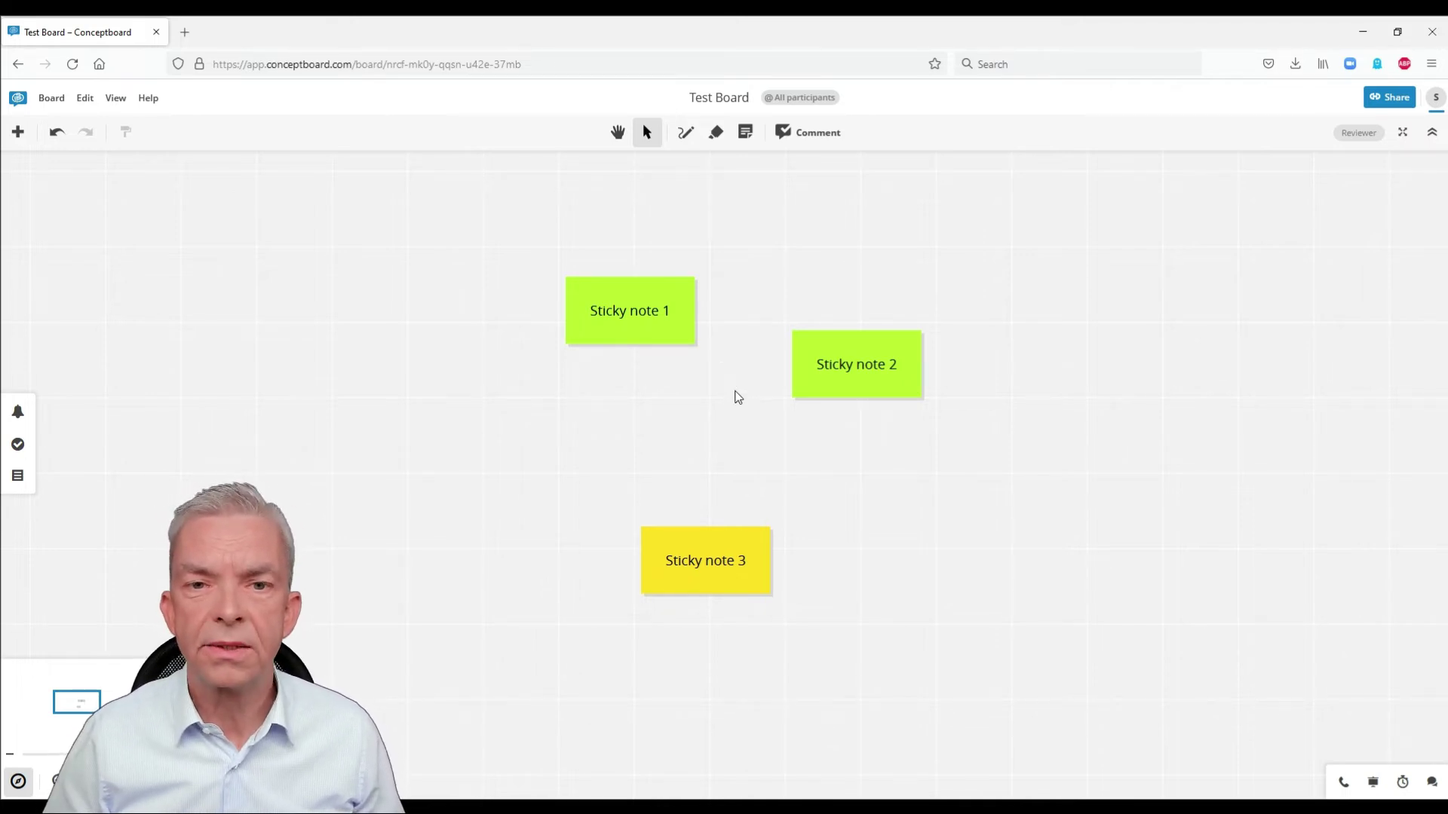
scroll(738, 396, "up", 3)
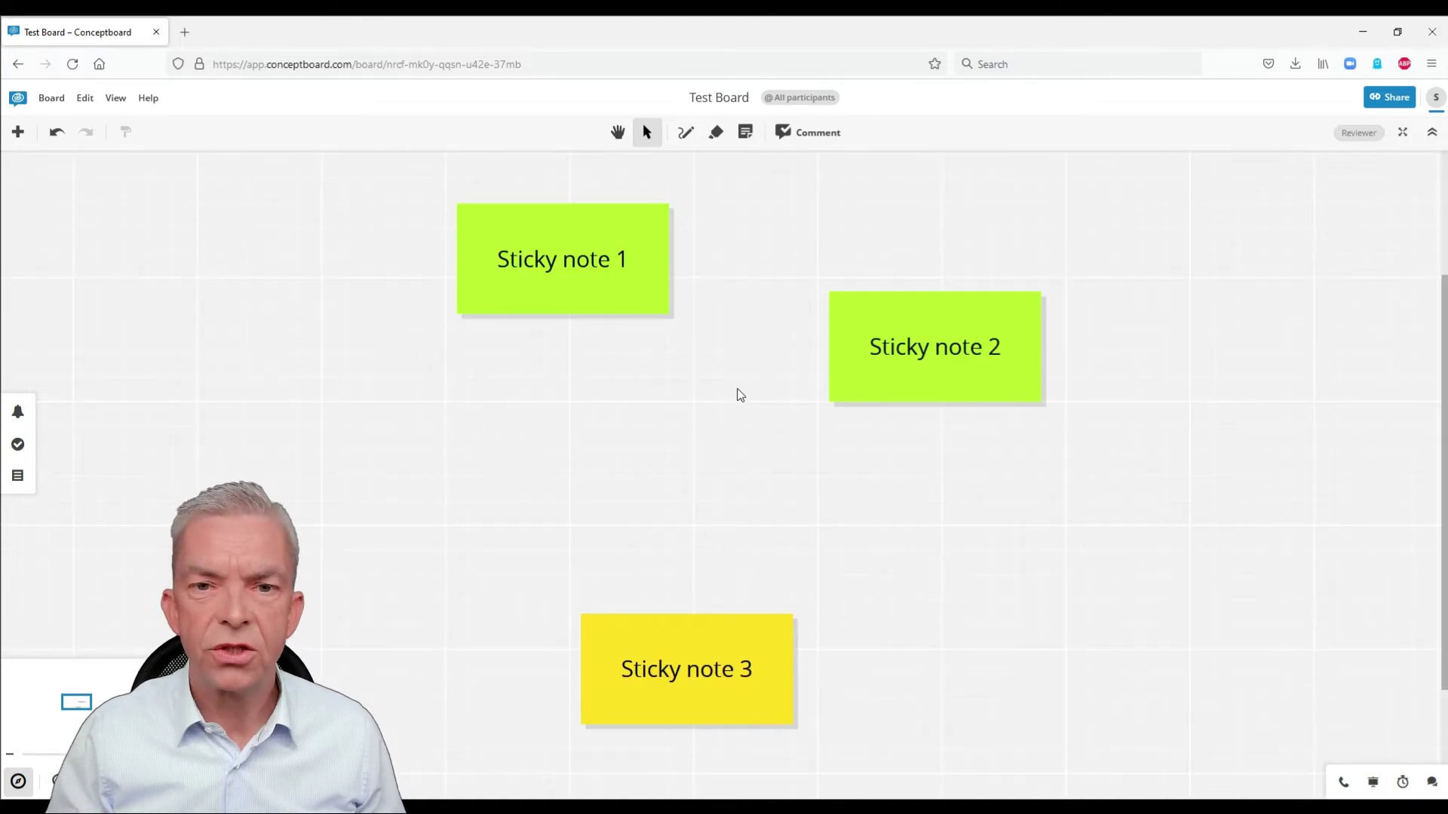
scroll(738, 393, "down", 3)
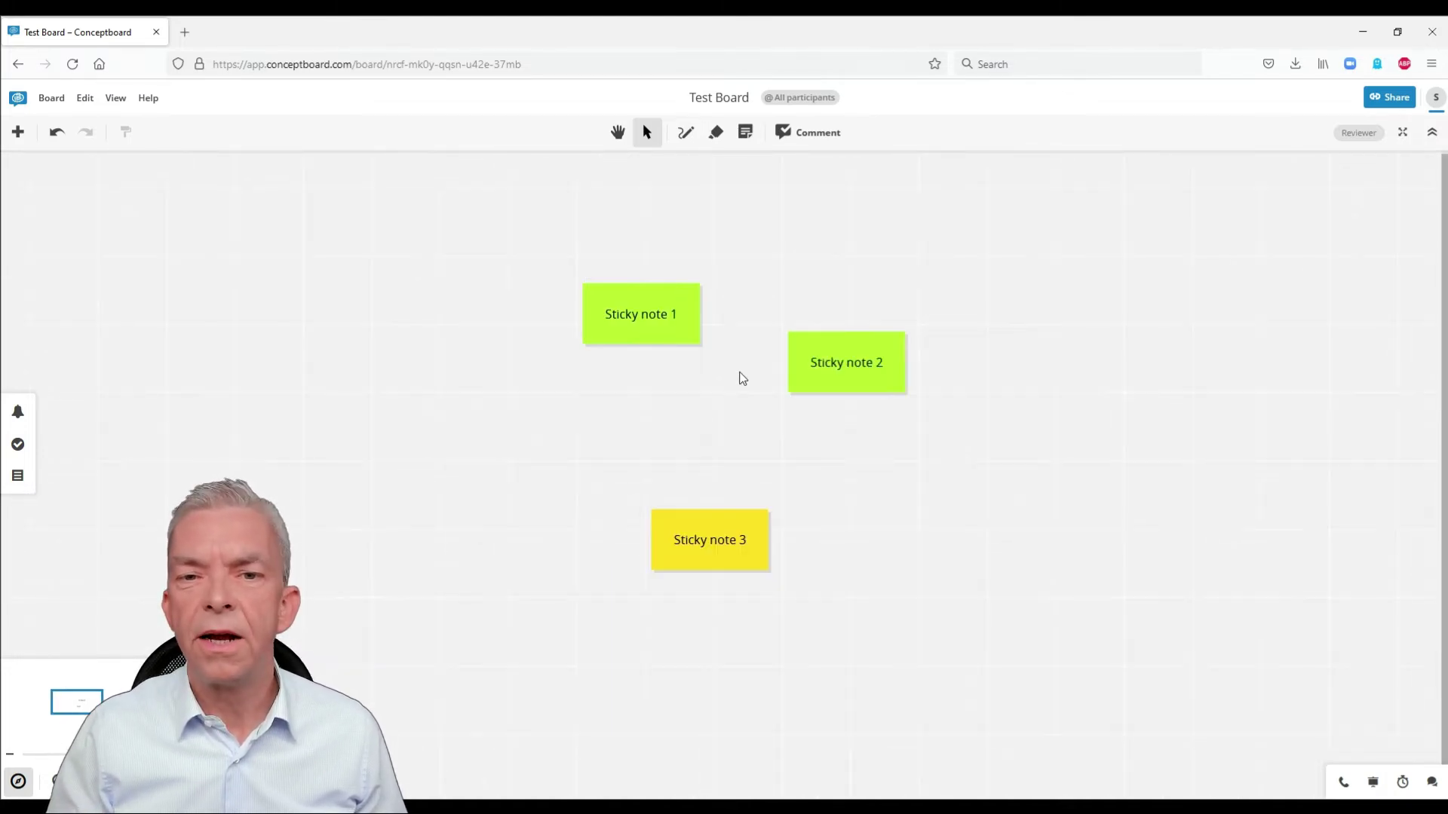
scroll(741, 375, "up", 2)
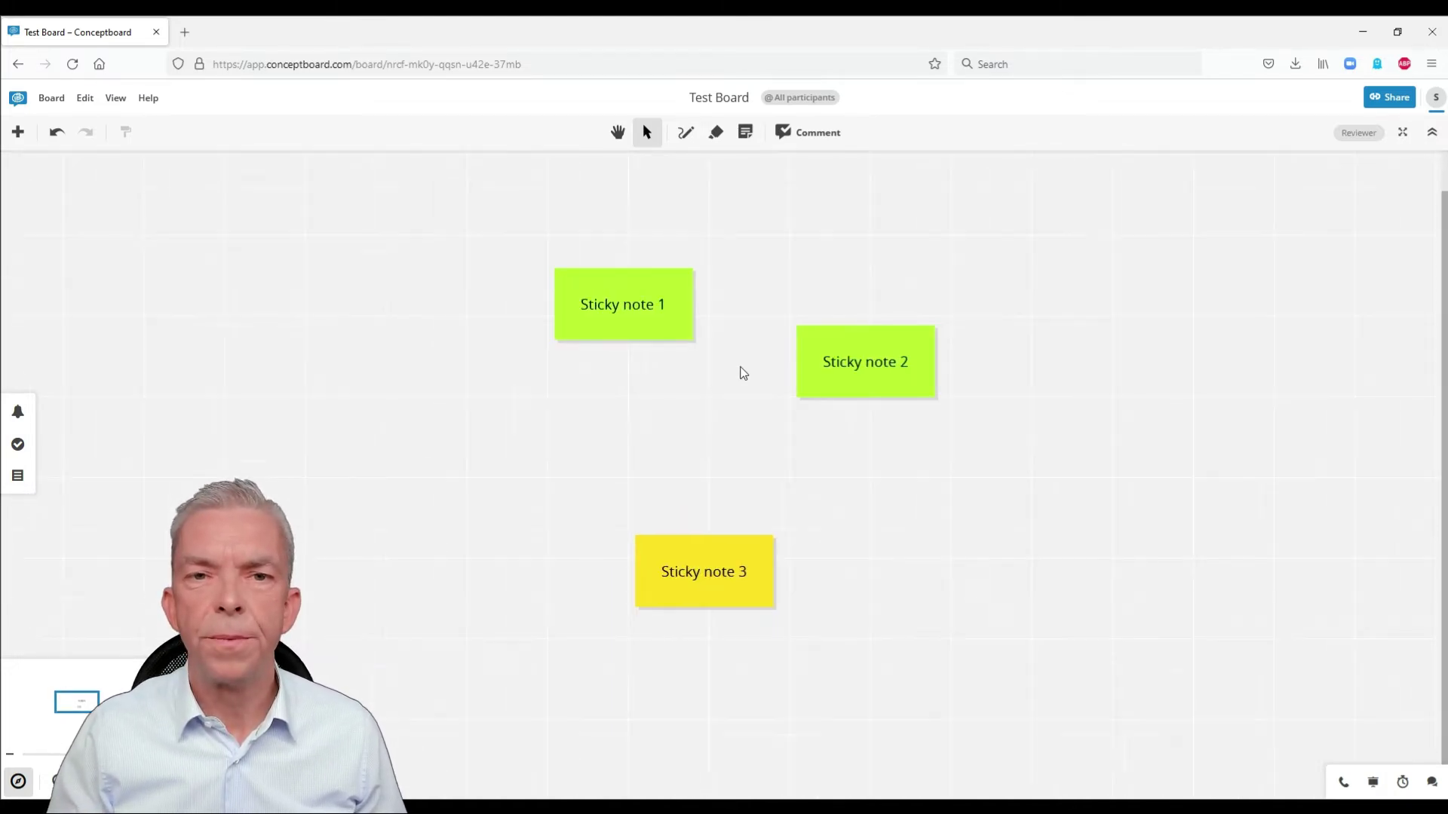
left_click(620, 133)
mouse_move(785, 319)
left_mouse_down()
mouse_move(553, 312)
mouse_move(784, 298)
left_mouse_up()
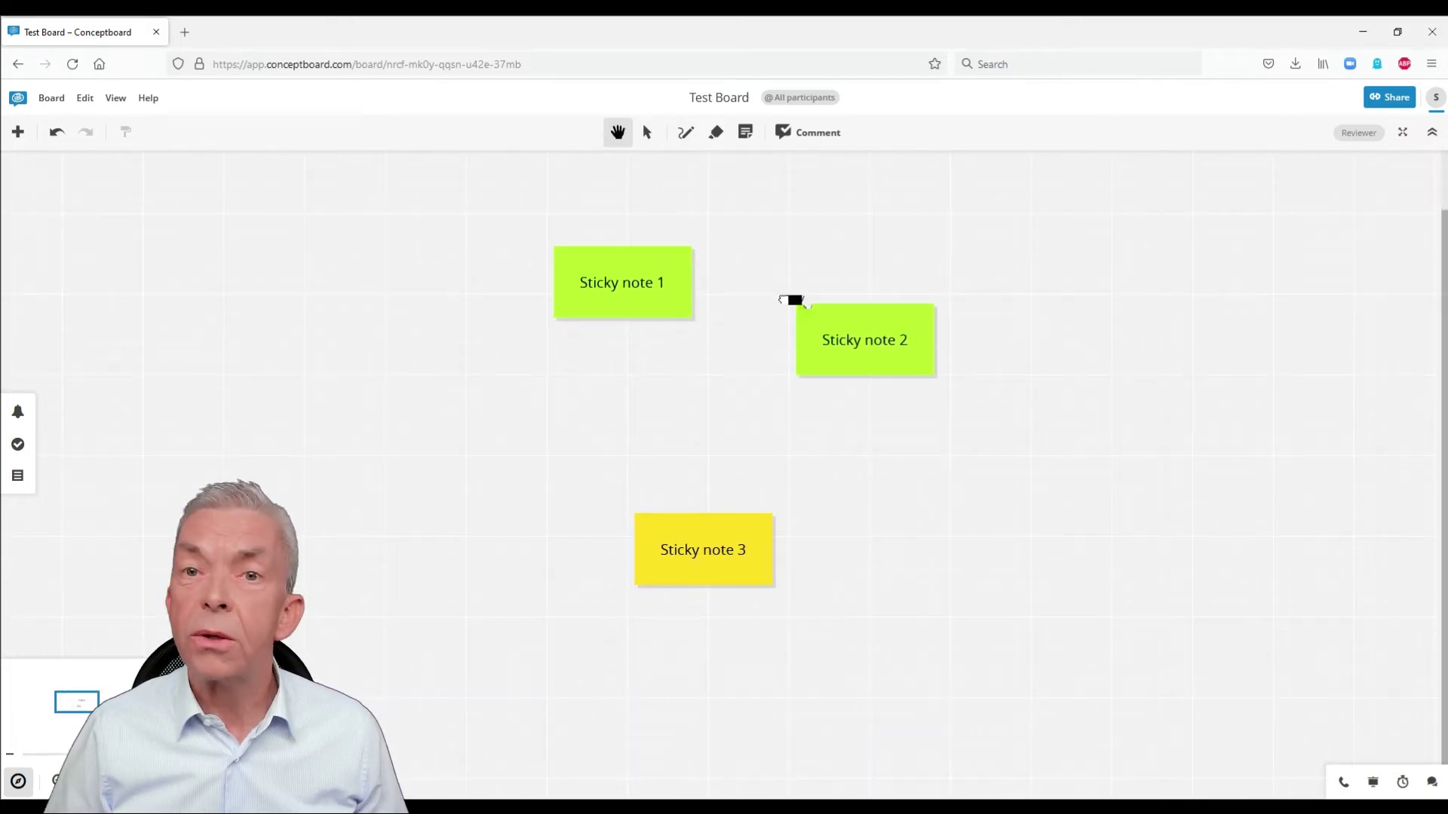
scroll(1416, 341, "up", 1)
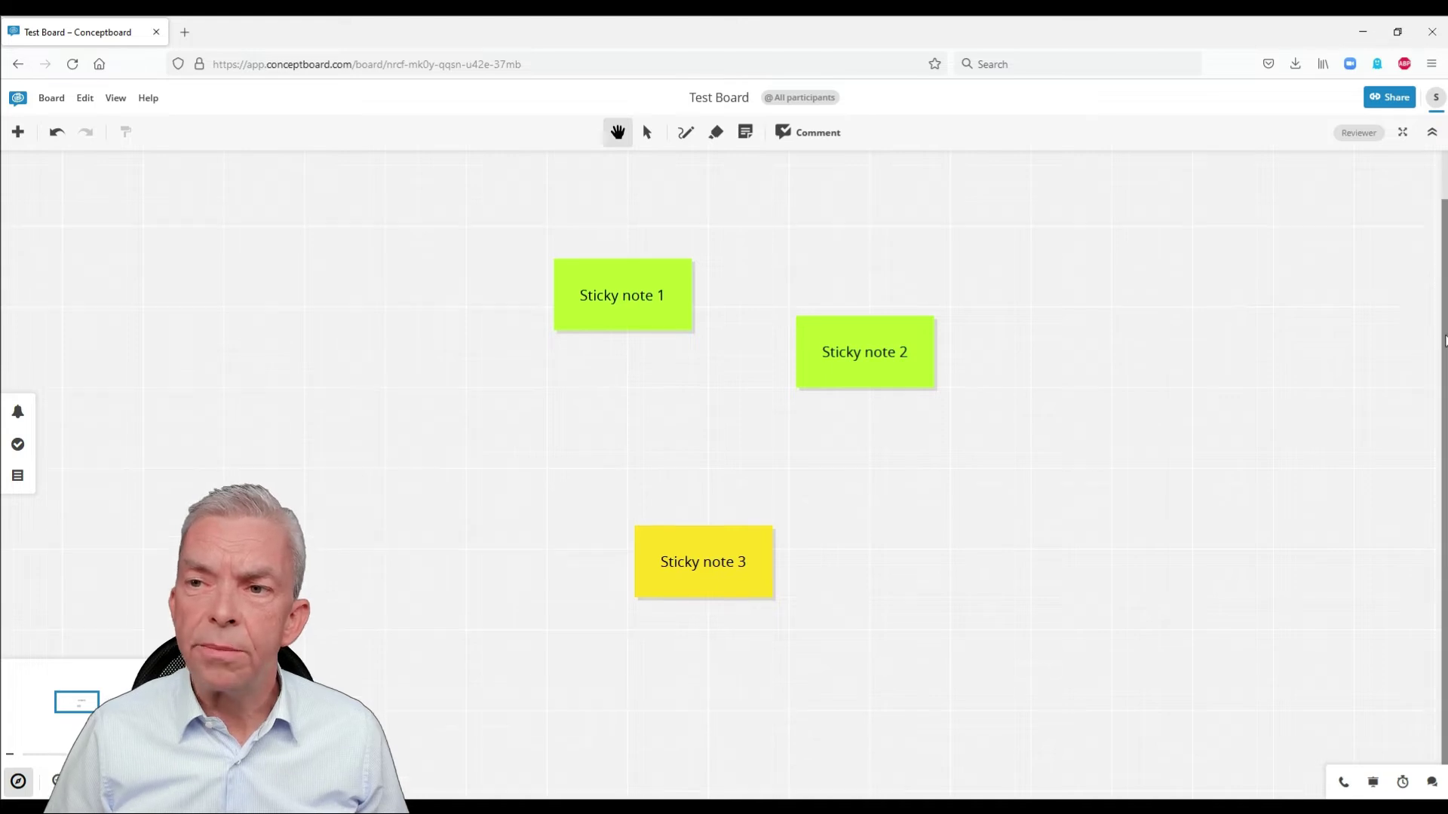
scroll(1445, 317, "down", 1)
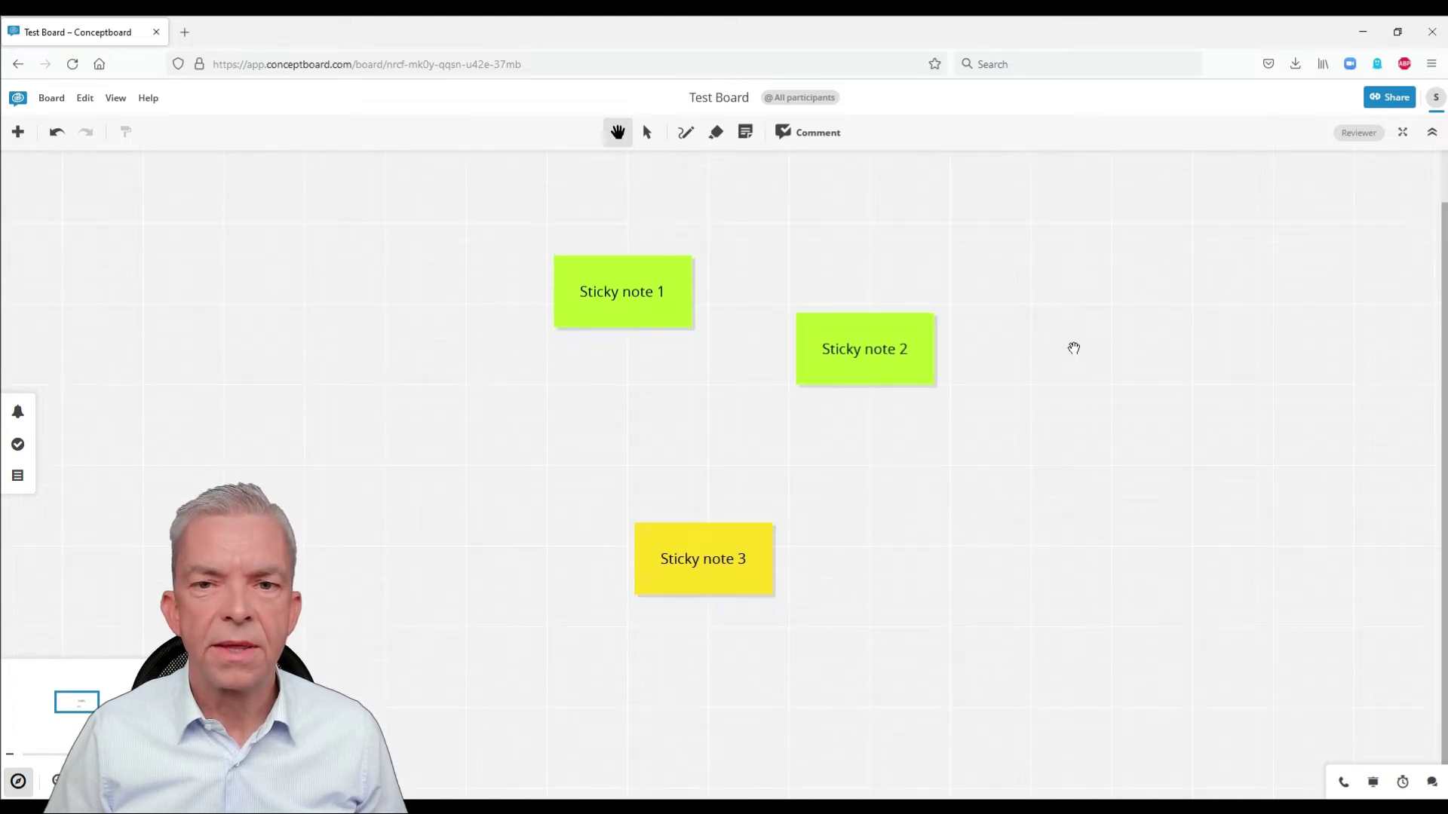
left_click_drag(1074, 347, 1065, 349)
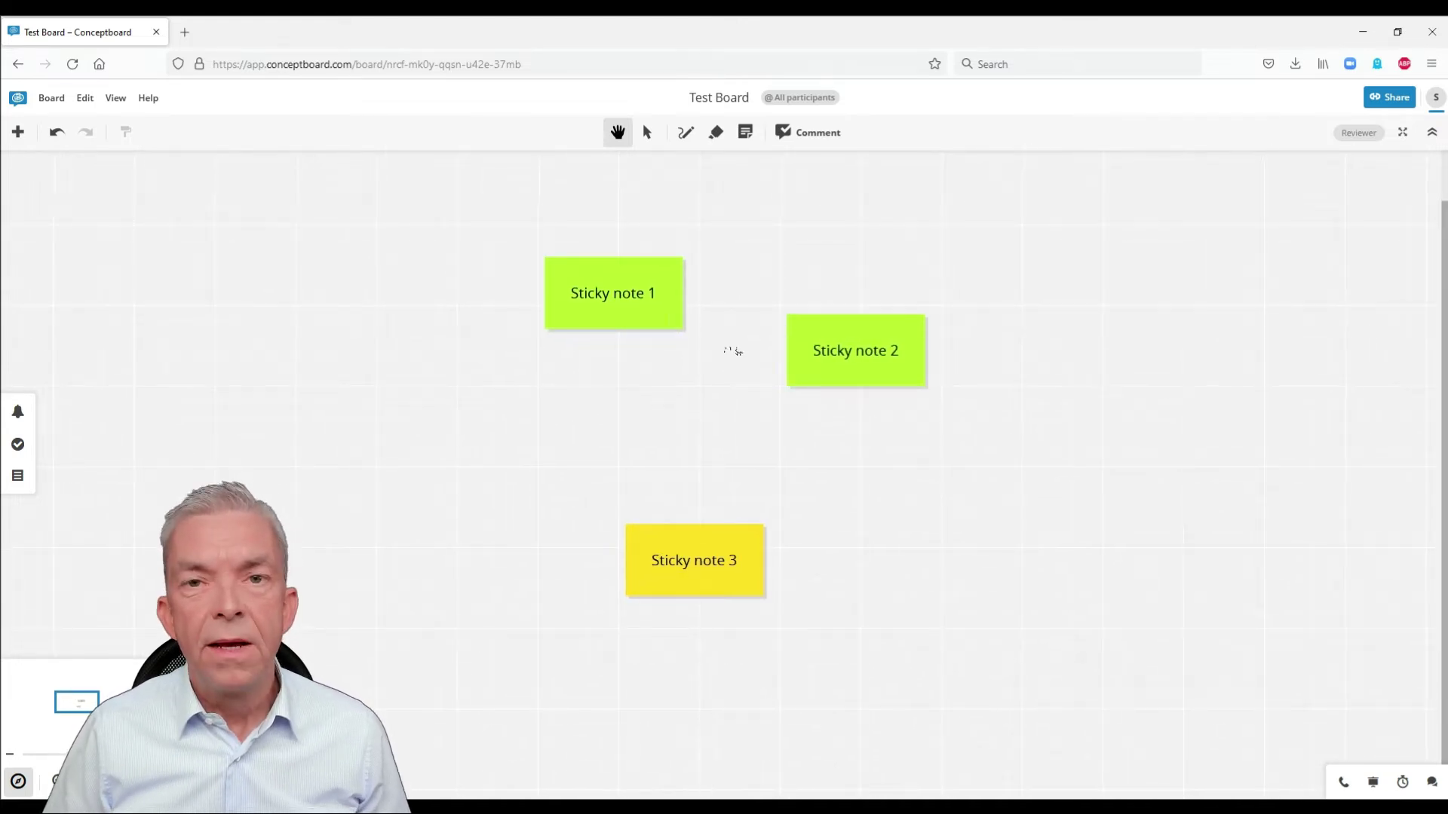
left_click_drag(736, 352, 724, 354)
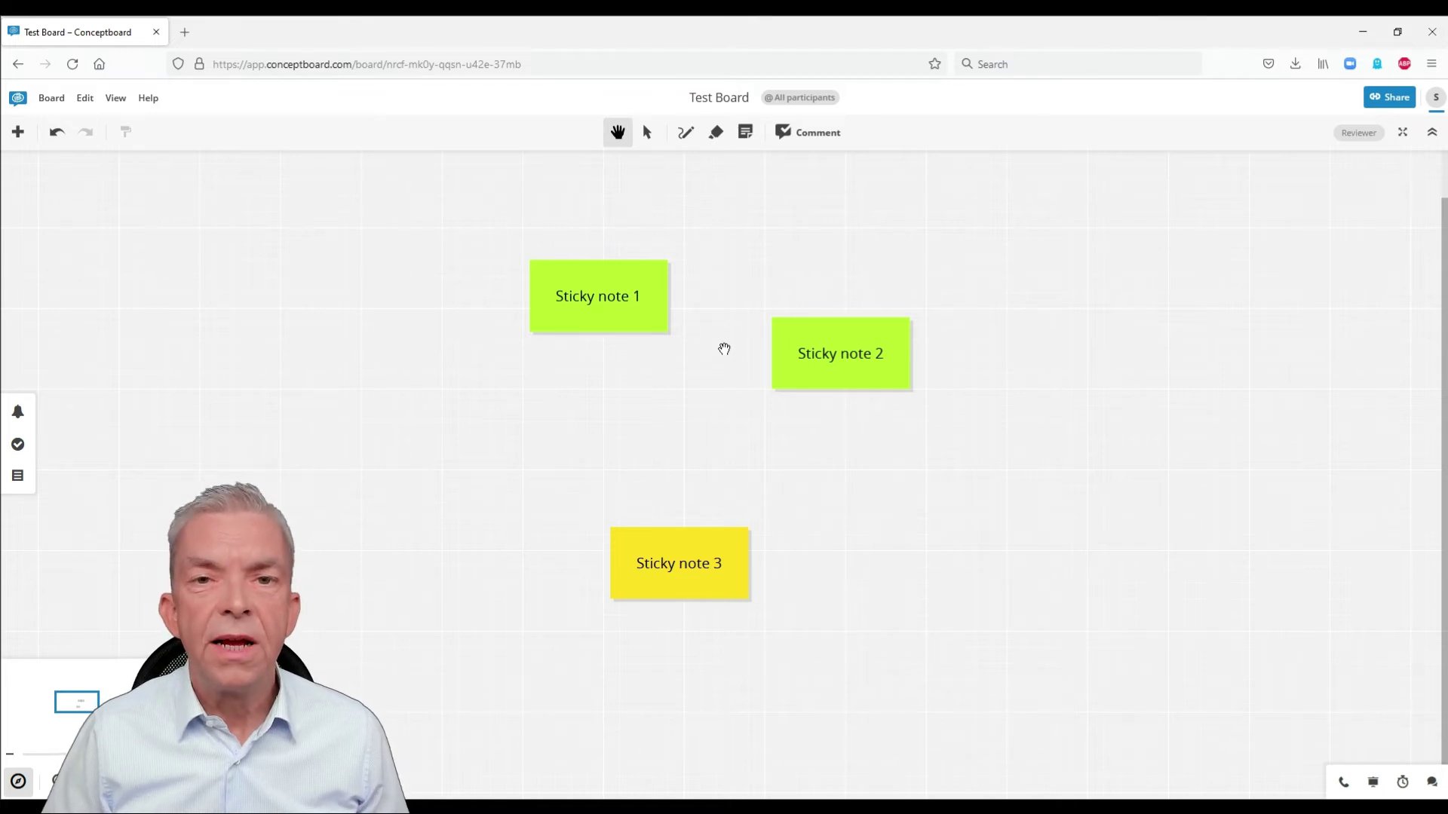
scroll(697, 226, "up", 3)
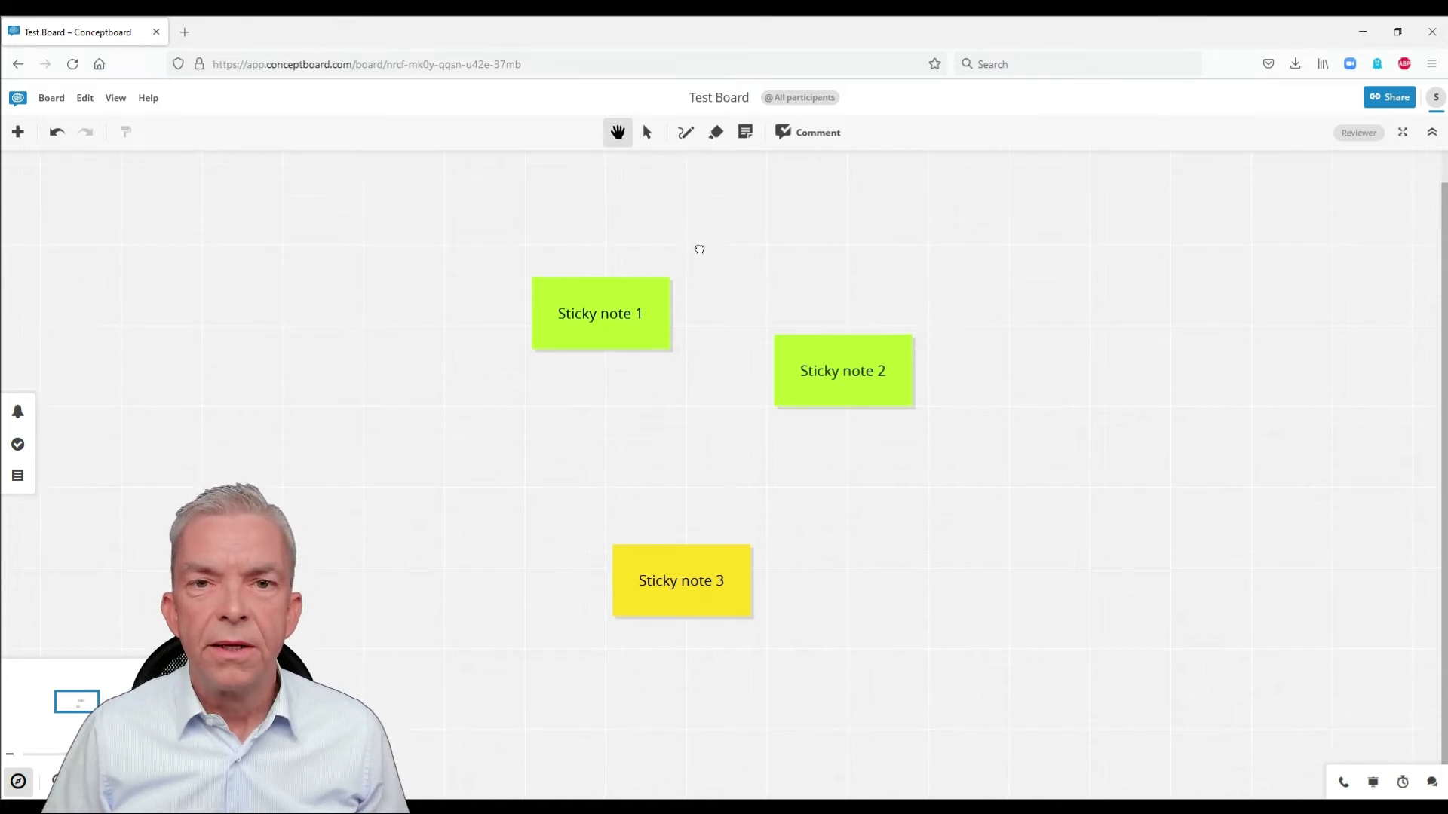
Step: Handwrite 'Hi there !' above Sticky note 1 with the Scribble pen
left_click(686, 134)
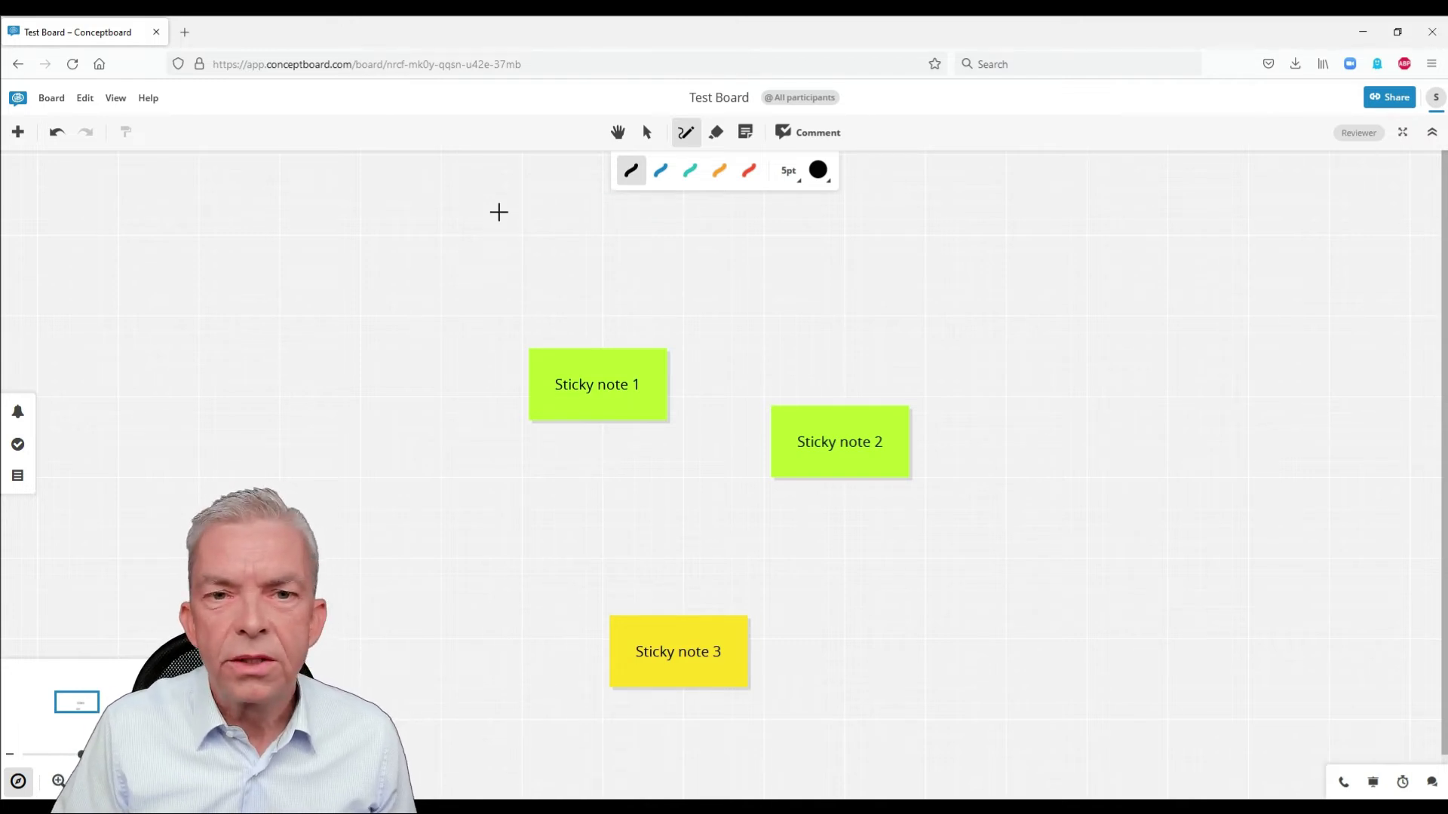
left_click_drag(619, 239, 604, 293)
mouse_move(641, 240)
left_mouse_down()
mouse_move(627, 287)
mouse_move(634, 271)
left_mouse_up()
left_click_drag(652, 265, 647, 284)
left_click_drag(716, 237, 697, 292)
mouse_move(687, 265)
left_mouse_down()
mouse_move(703, 260)
mouse_move(717, 280)
mouse_move(780, 264)
left_mouse_up()
mouse_move(784, 273)
left_mouse_down()
mouse_move(804, 266)
mouse_move(804, 282)
left_mouse_up()
left_click_drag(845, 239, 838, 266)
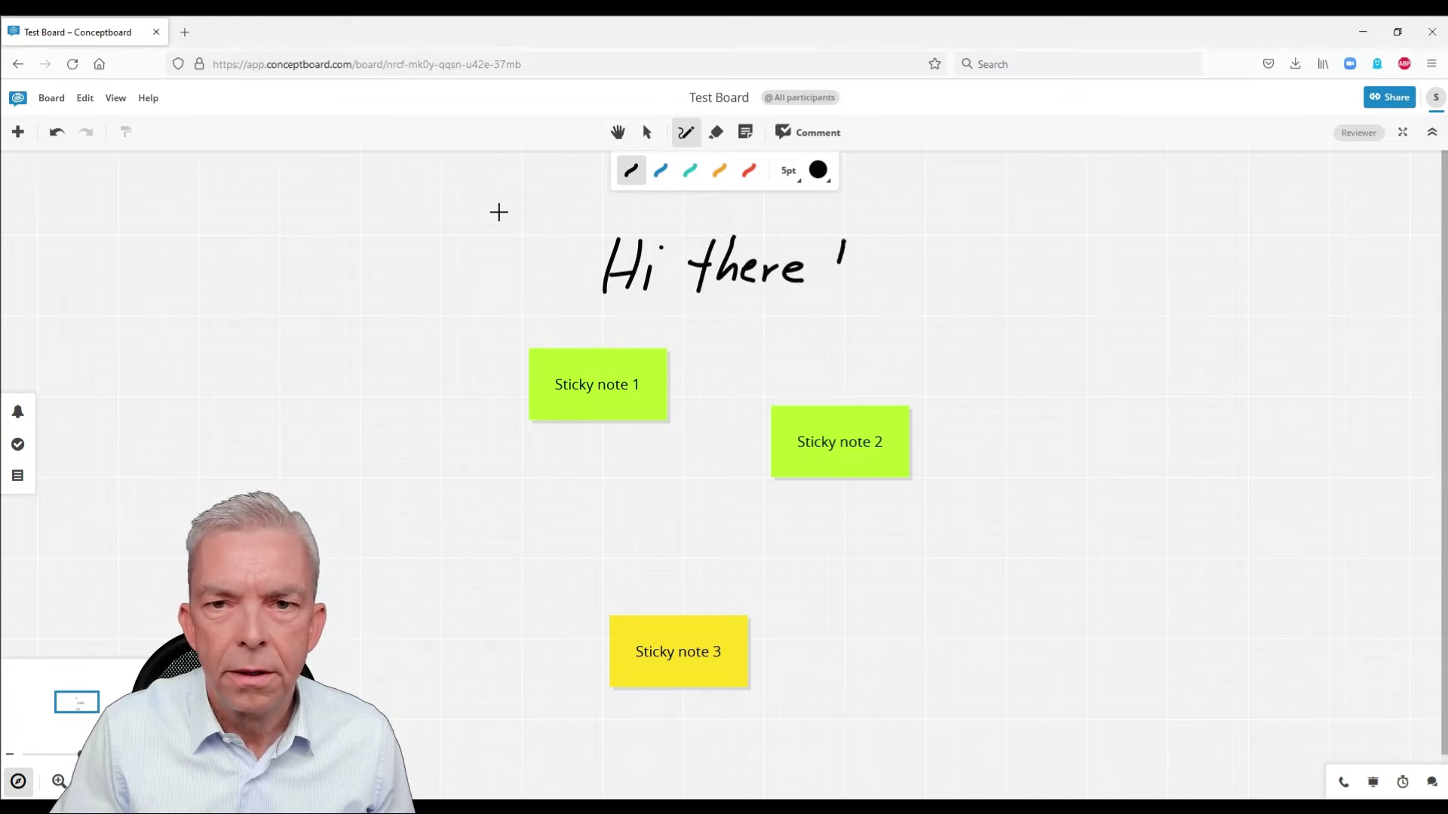
left_click(837, 284)
Step: Draw a smiley beside the greeting and a curved arrow from Sticky note 1 to Sticky note 2
mouse_move(956, 270)
left_mouse_down()
mouse_move(916, 343)
mouse_move(980, 281)
mouse_move(963, 273)
mouse_move(954, 310)
mouse_move(970, 257)
mouse_move(980, 268)
left_mouse_up()
left_click(955, 295)
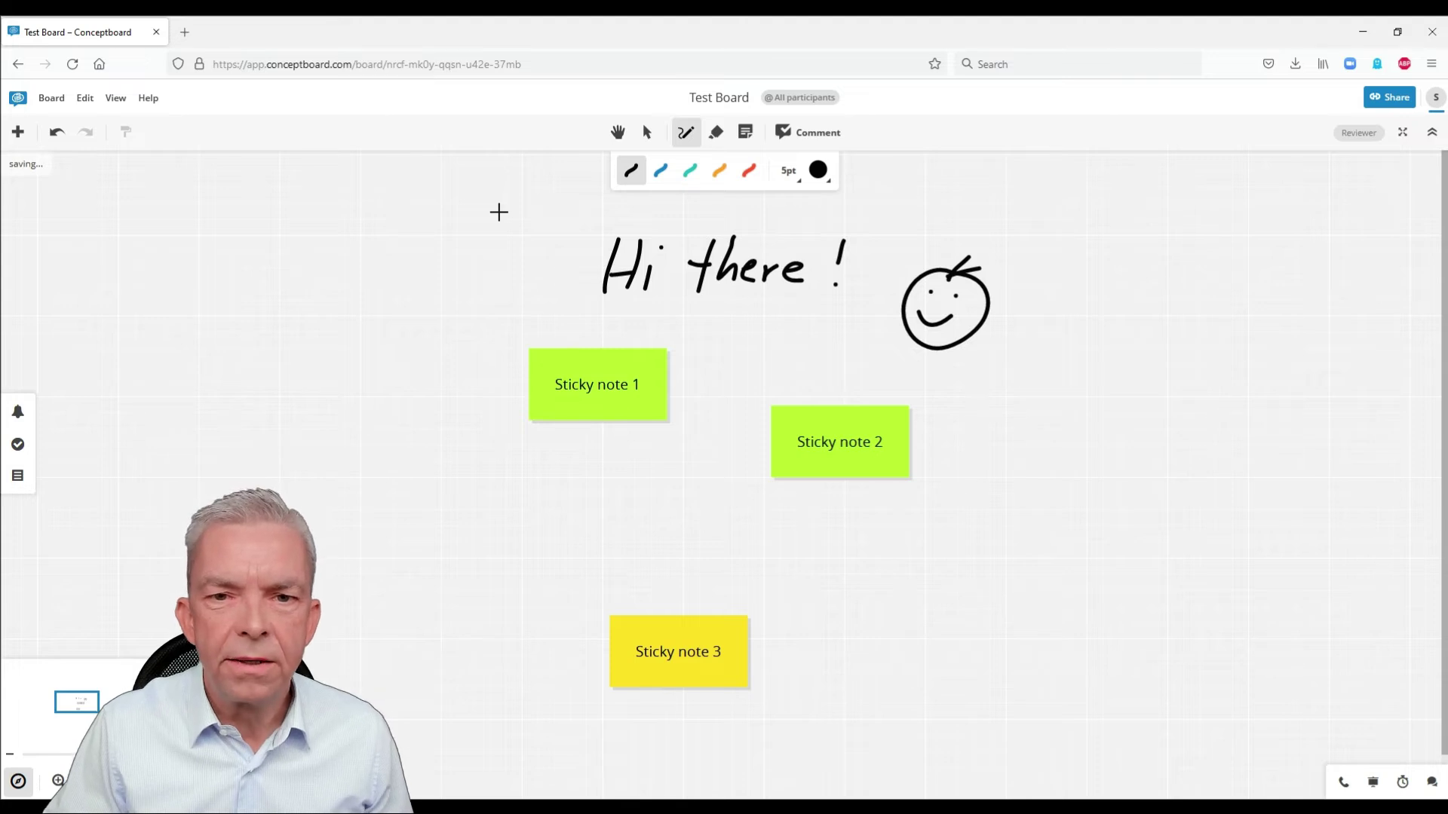
left_click_drag(677, 381, 744, 442)
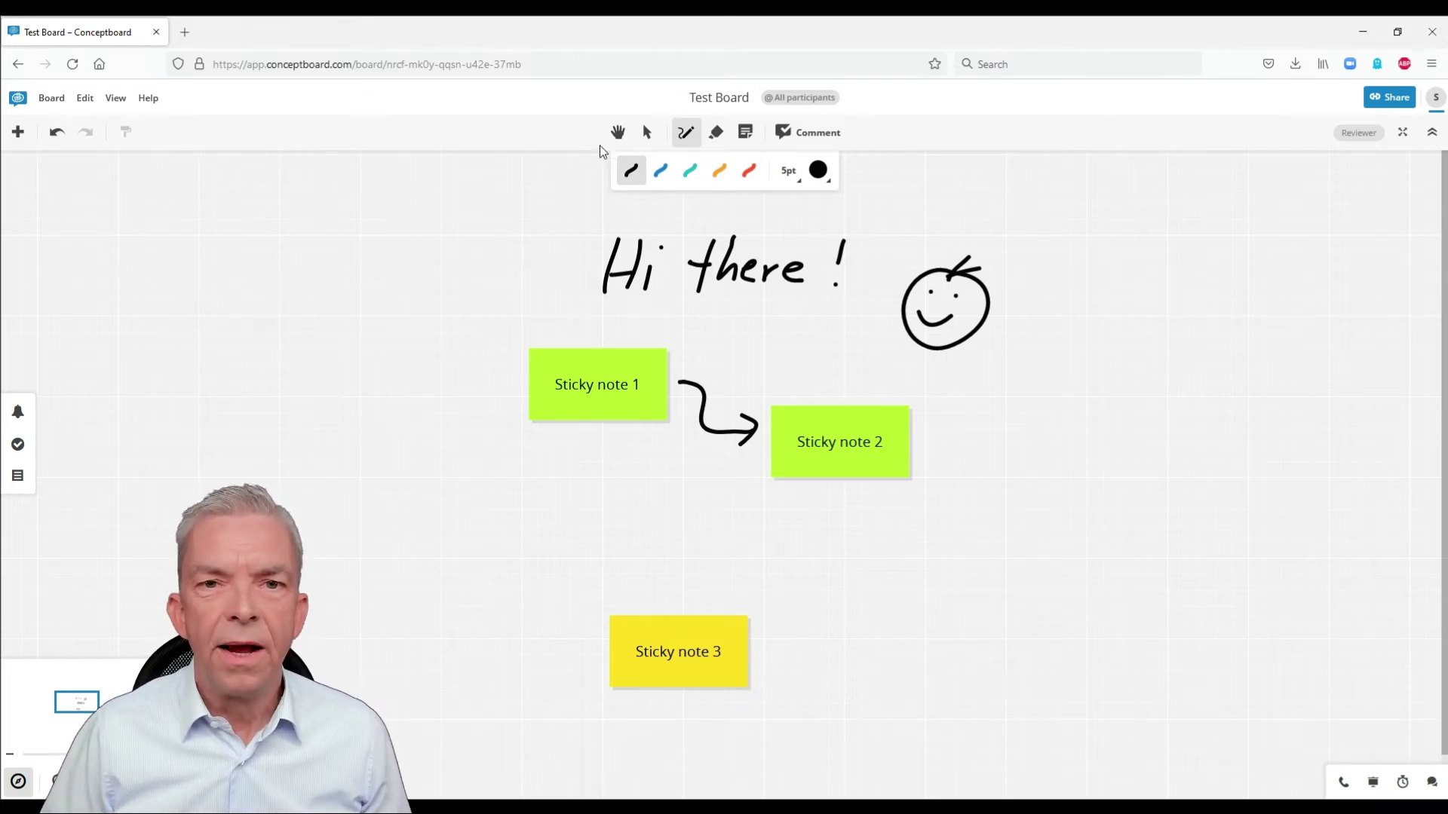
left_click(618, 132)
left_click_drag(753, 365, 735, 341)
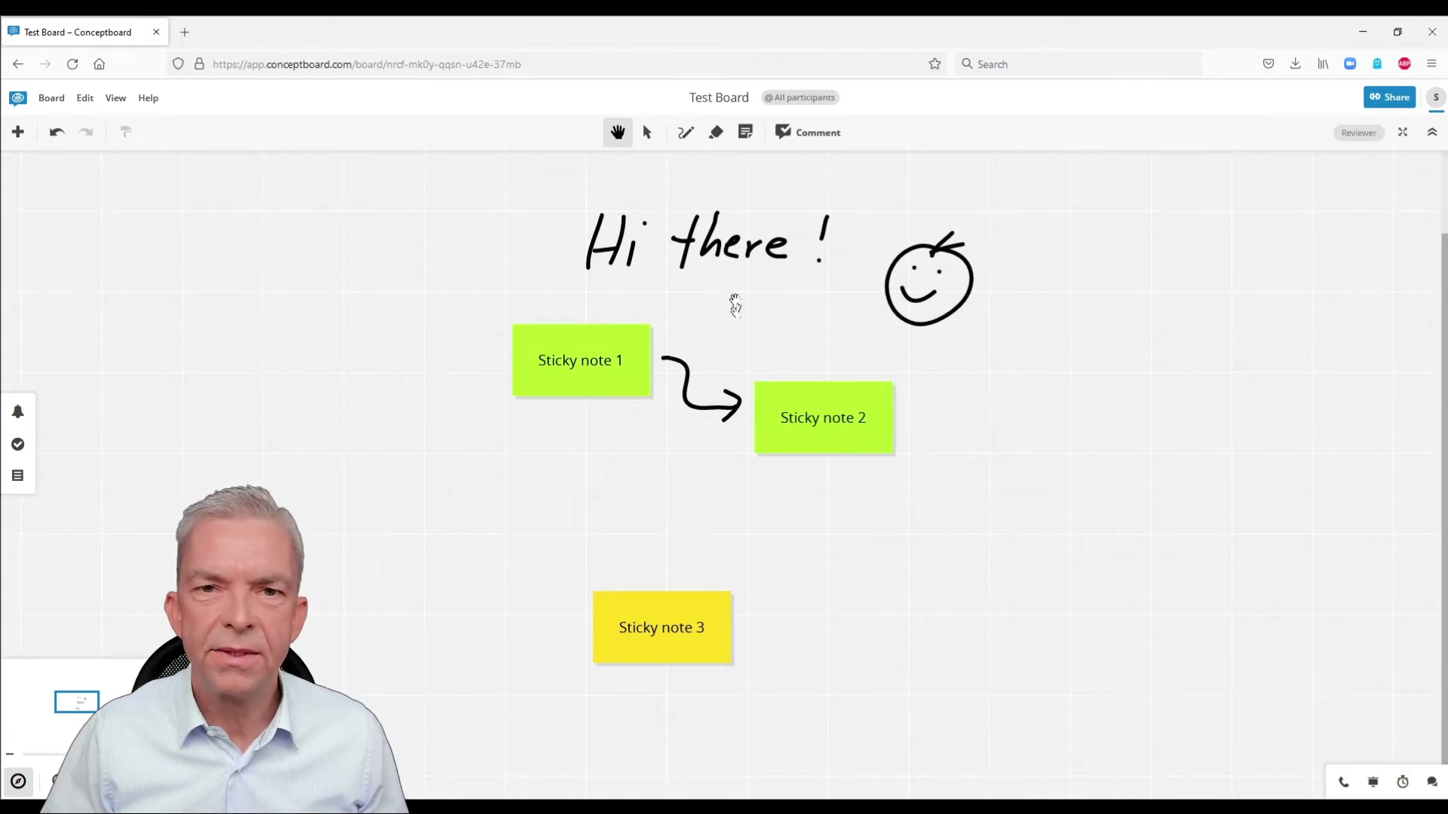
Step: Box-select the hand-drawn smiley beside 'Hi there !' and delete it
left_click(645, 134)
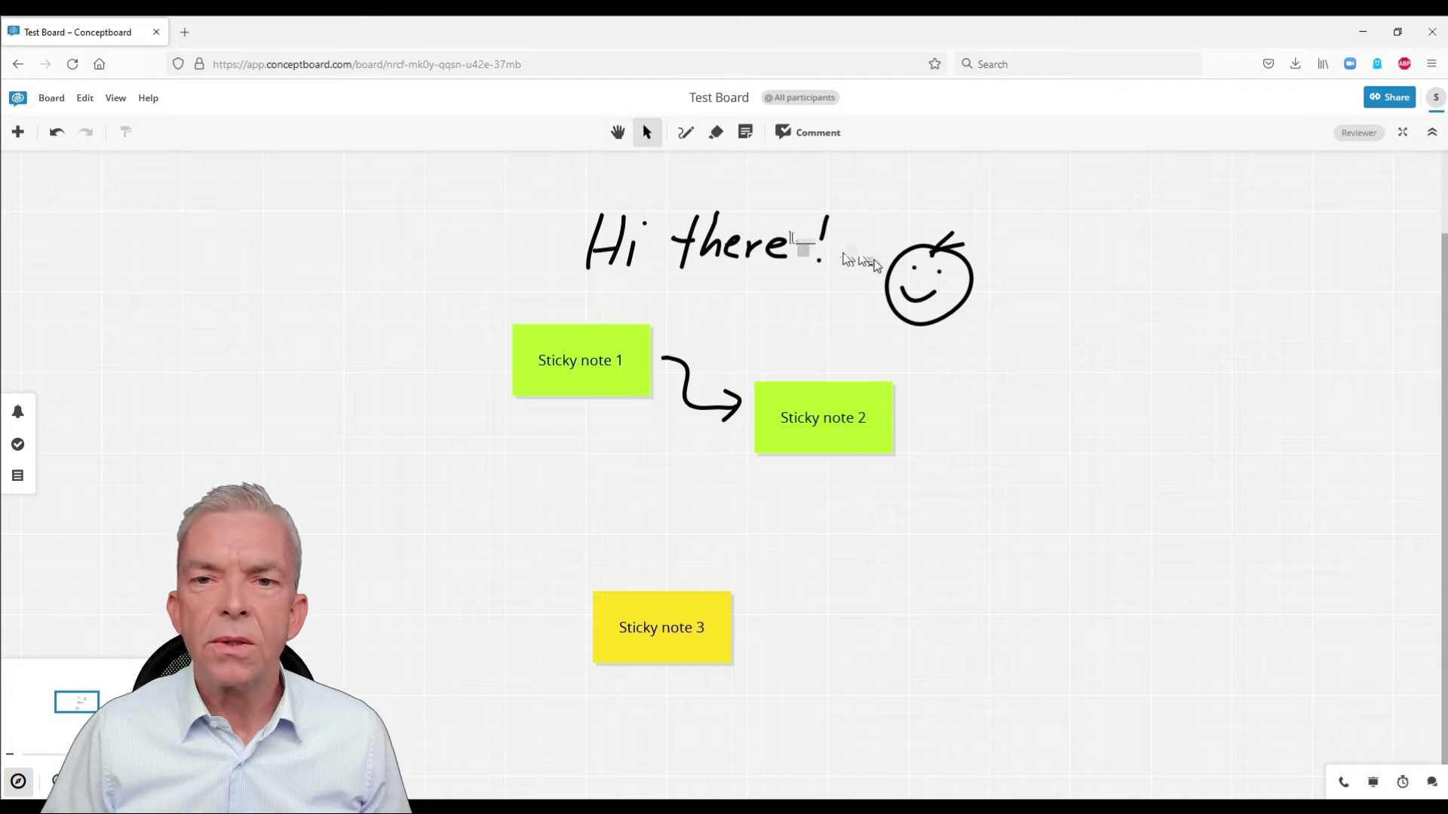
mouse_move(860, 205)
left_mouse_down()
mouse_move(973, 317)
mouse_move(1038, 358)
left_mouse_up()
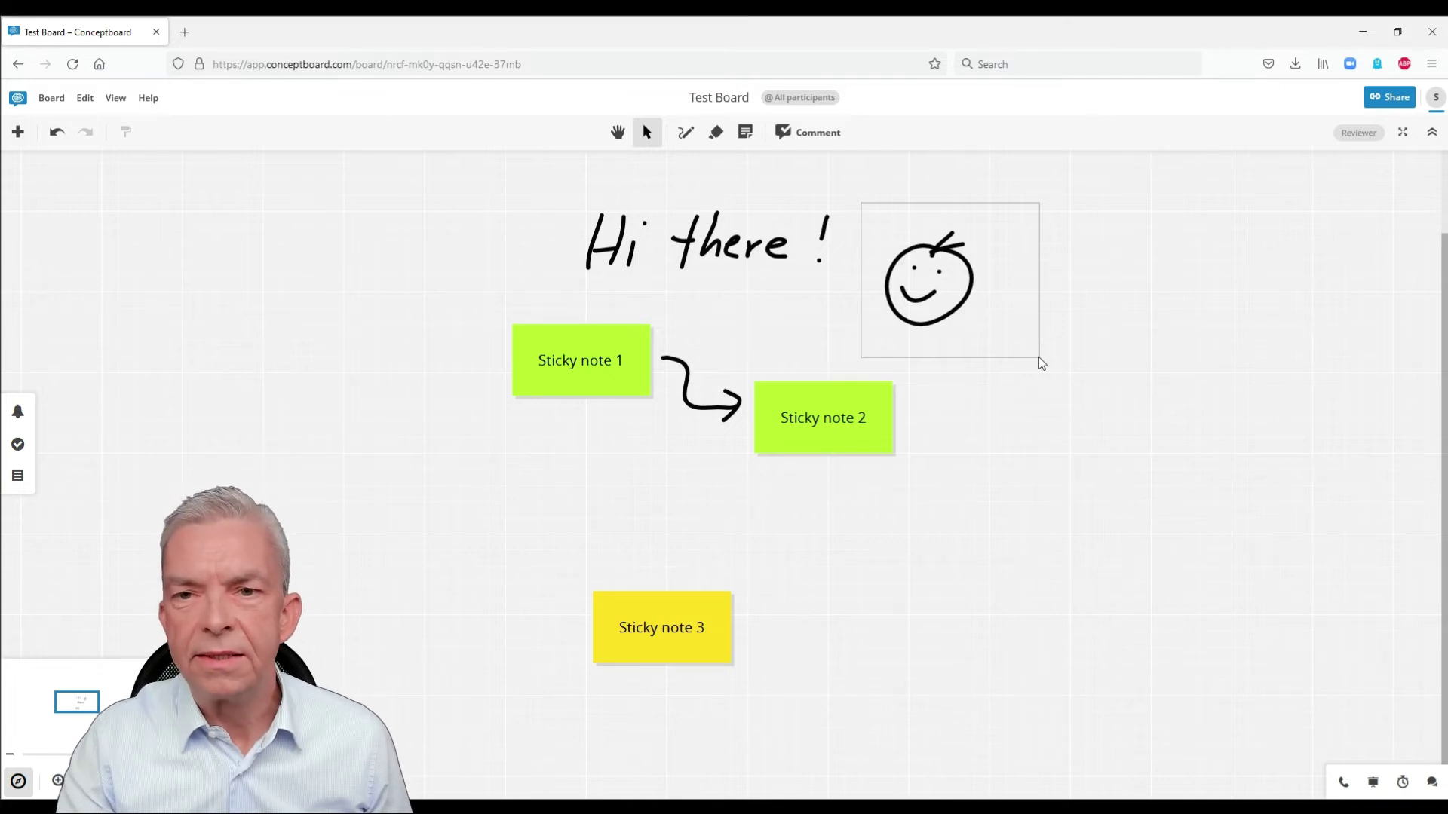
left_click_drag(1038, 358, 1038, 357)
key("Delete")
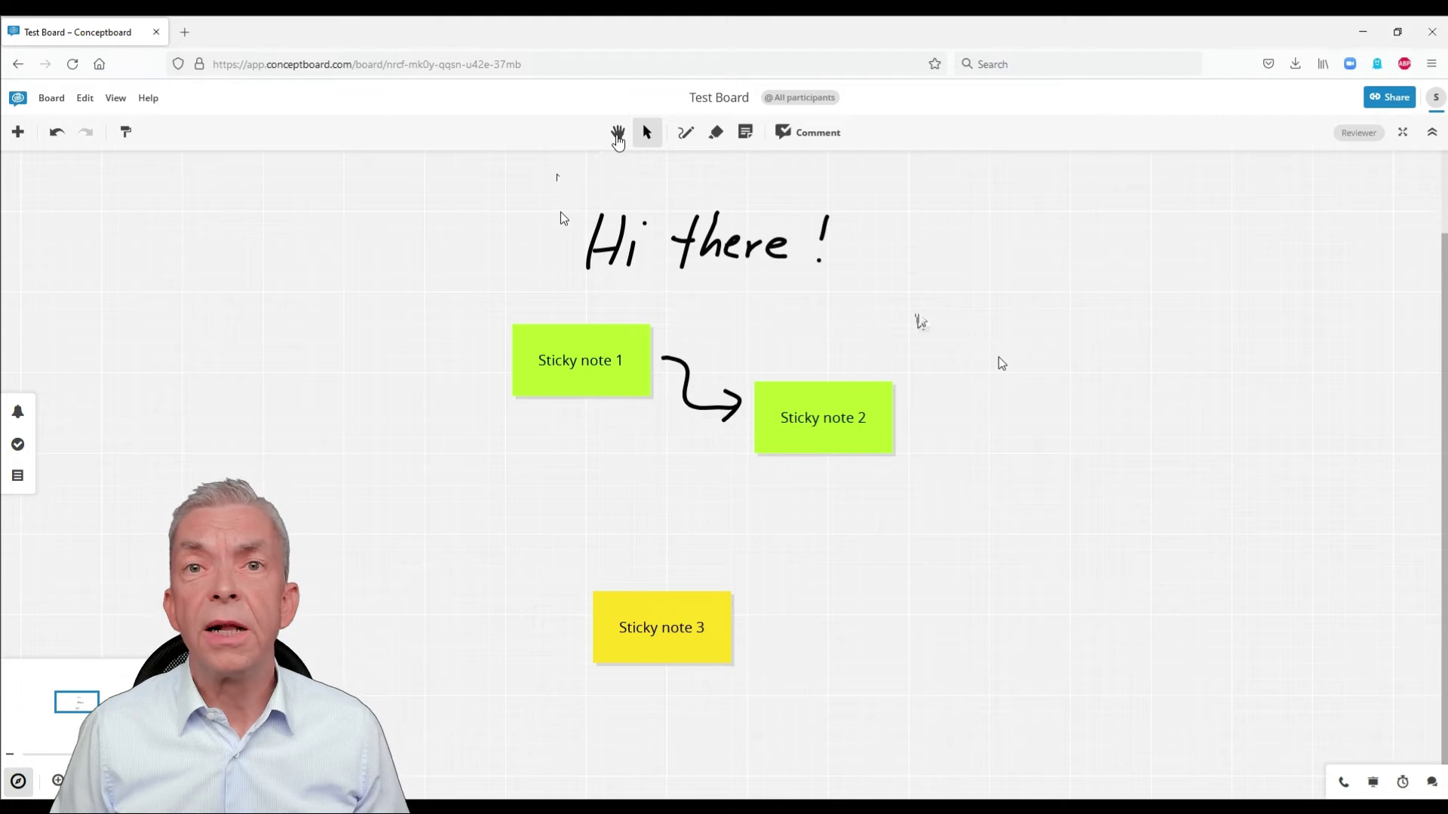
left_click(617, 135)
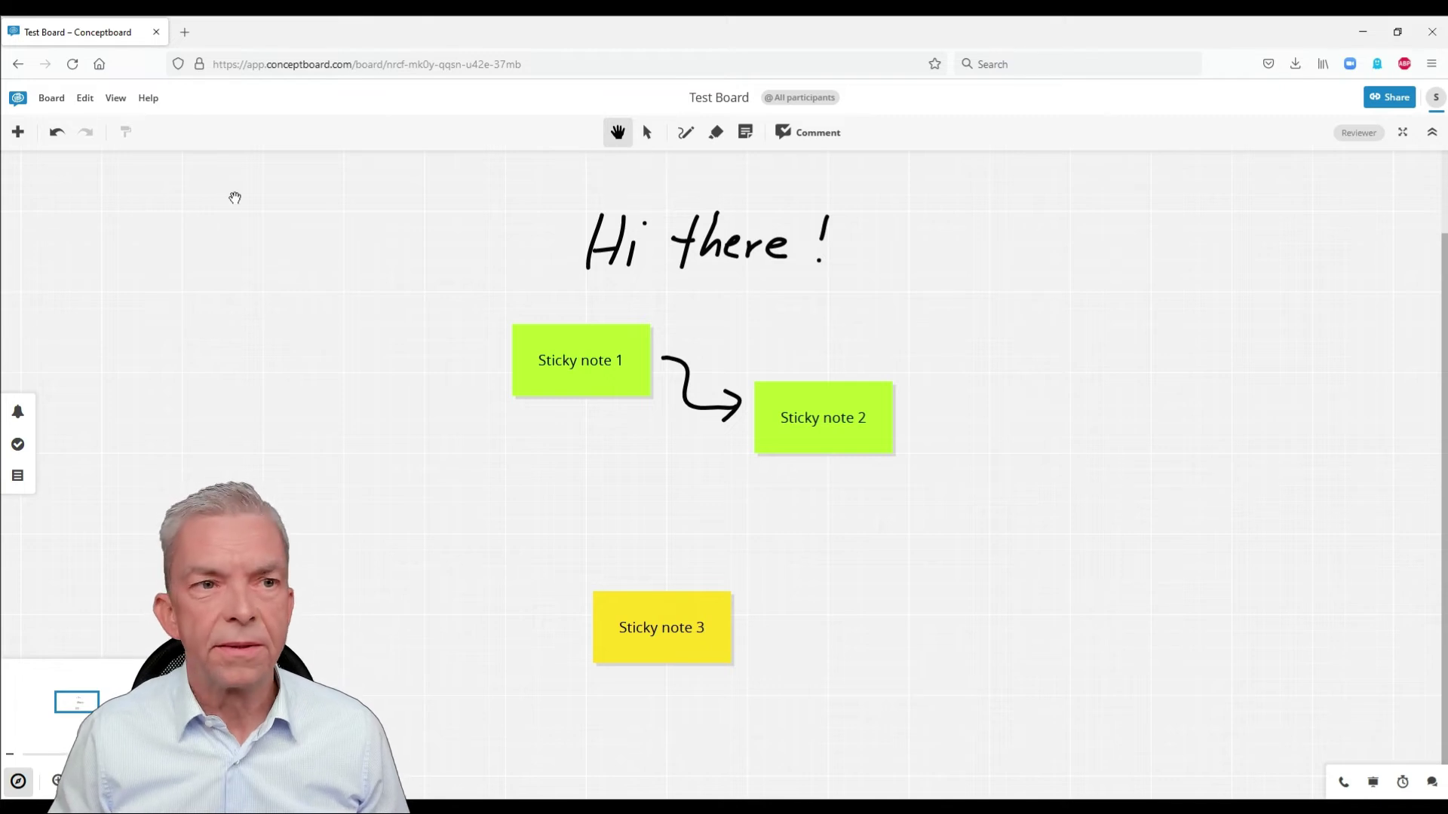
Step: Insert a heart icon from the icon library below Sticky note 1 and colour it red
left_click(19, 136)
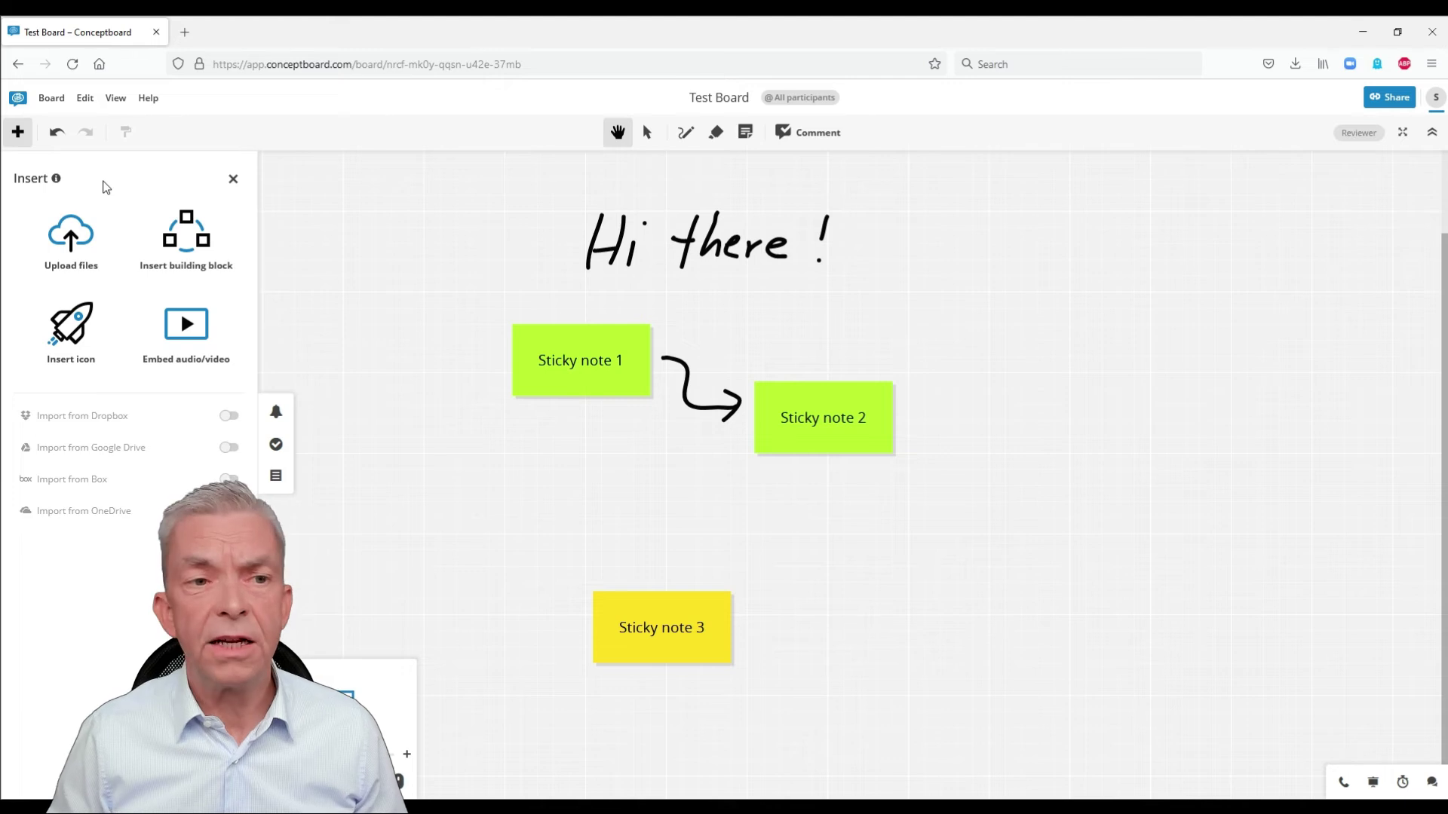
left_click(83, 337)
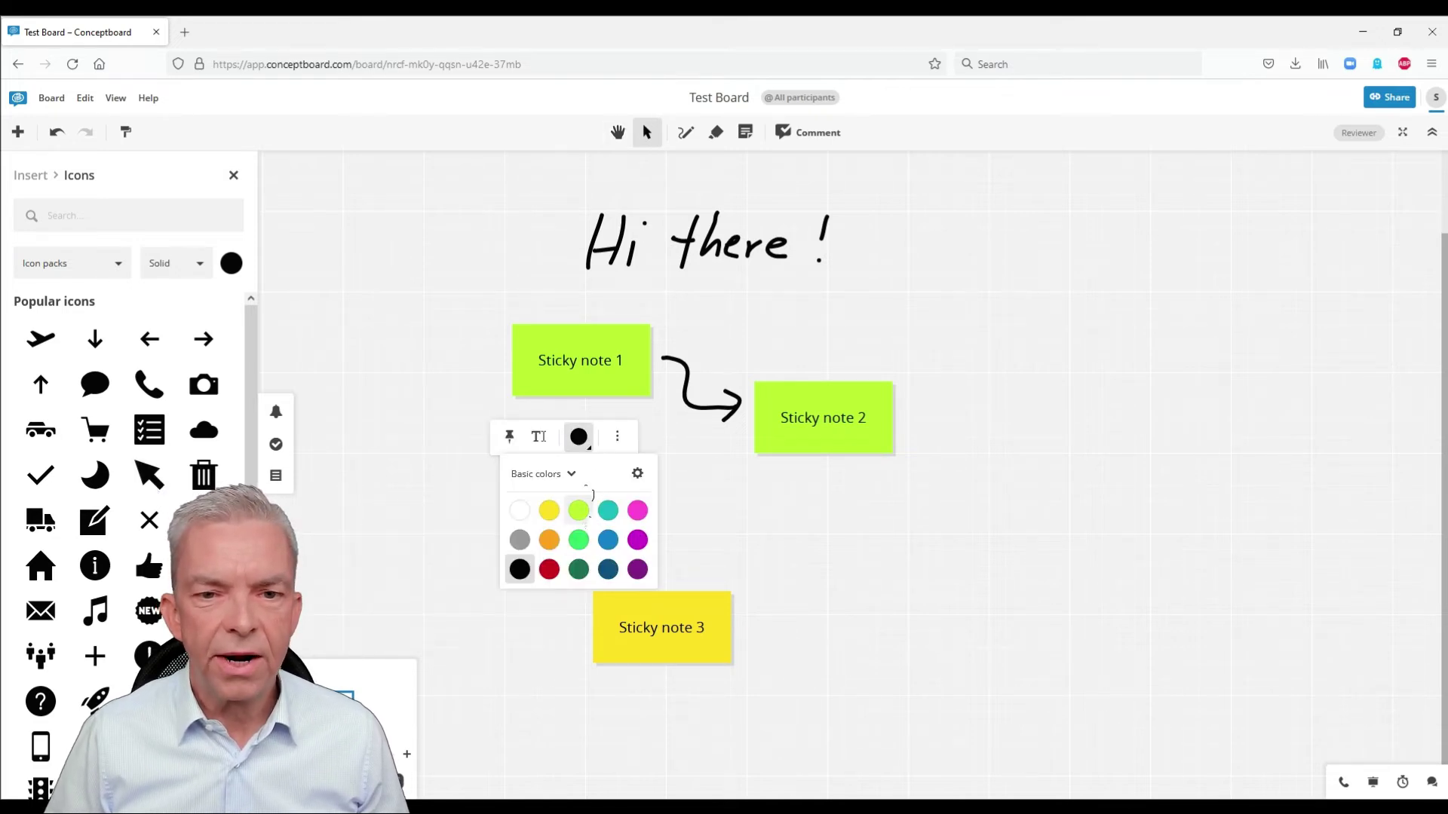
left_click(553, 567)
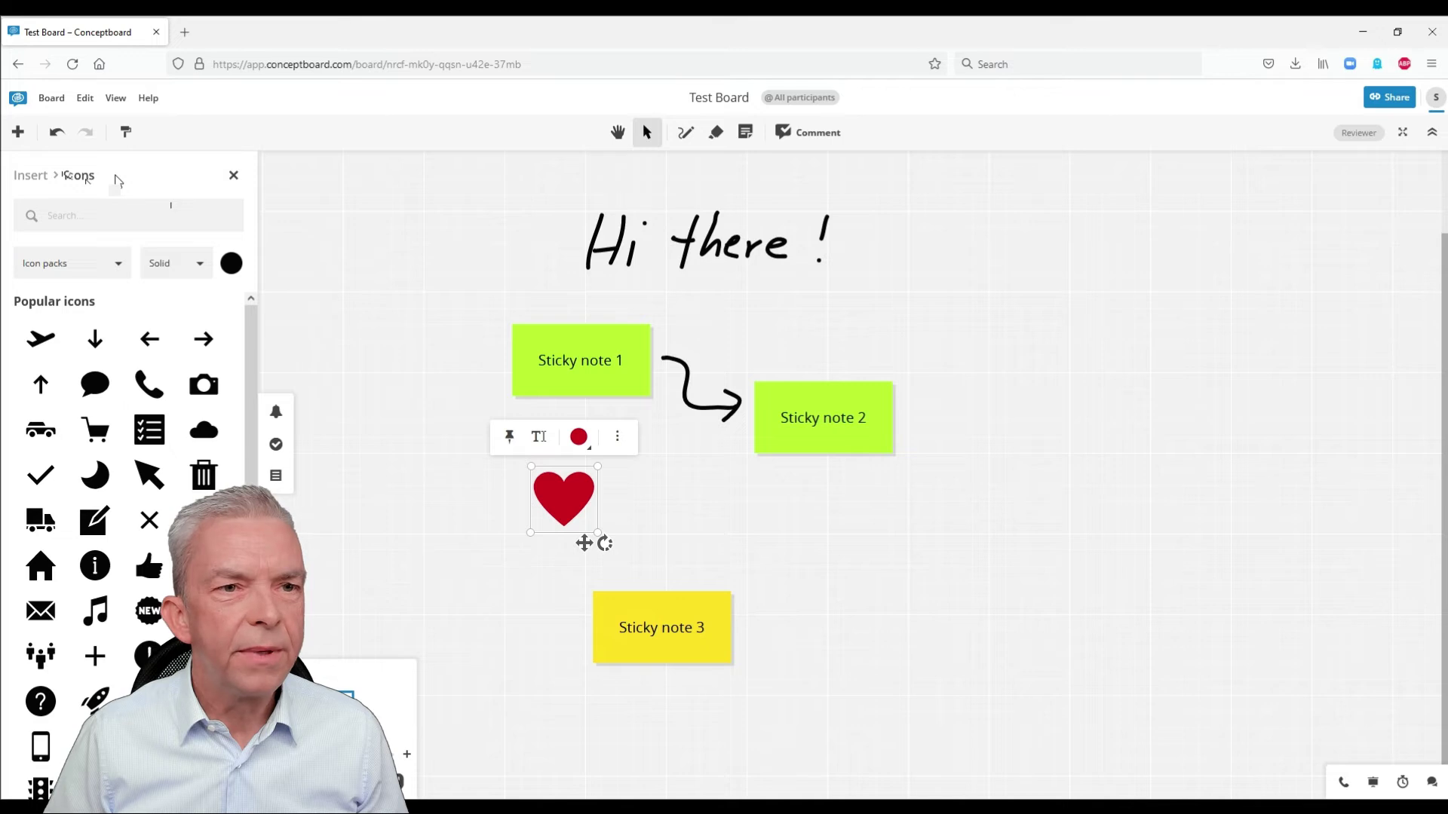
left_click(19, 133)
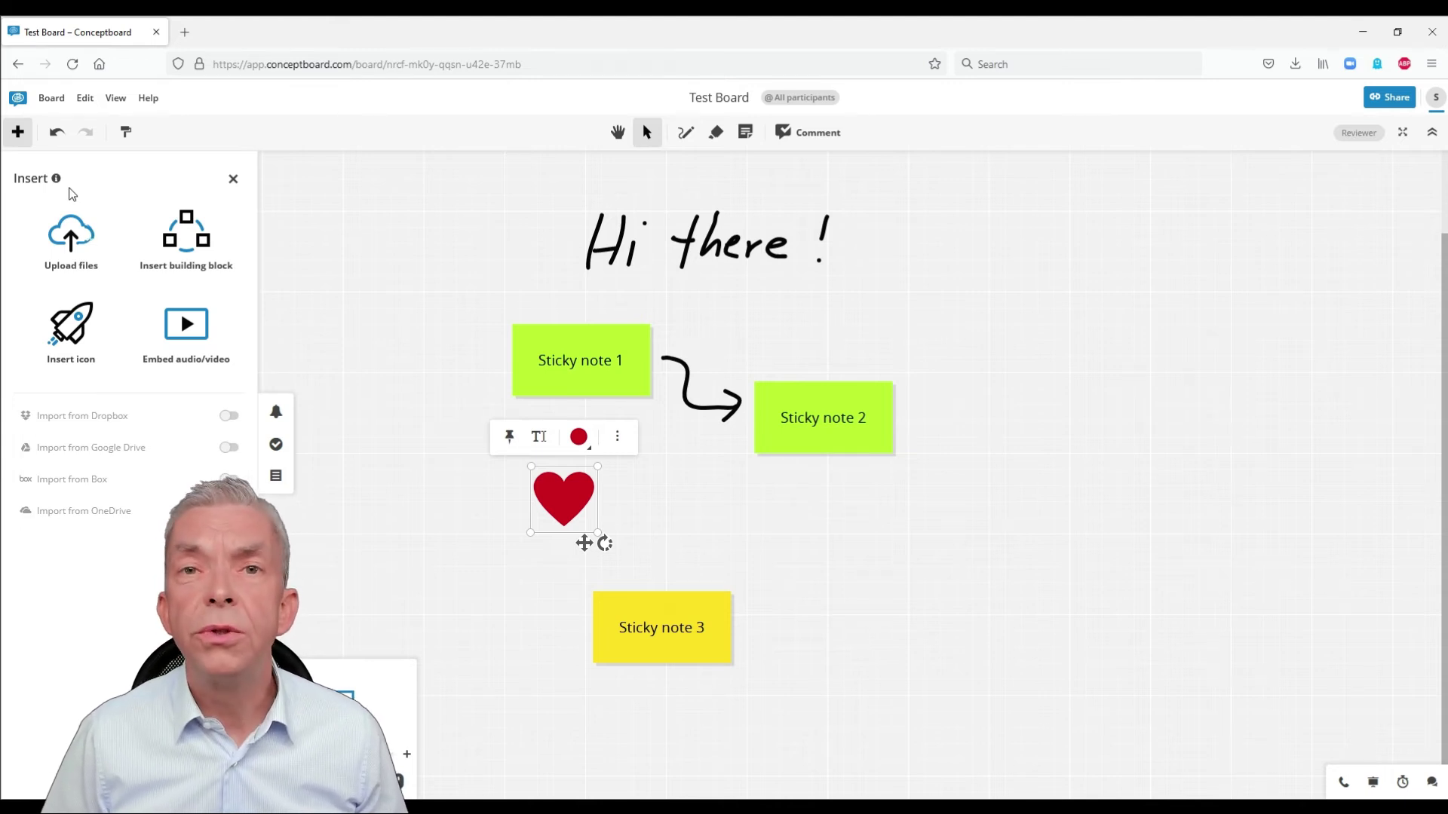
Step: Upload cocktail-1.png from the local Pixabay images folder onto the board
left_click(77, 241)
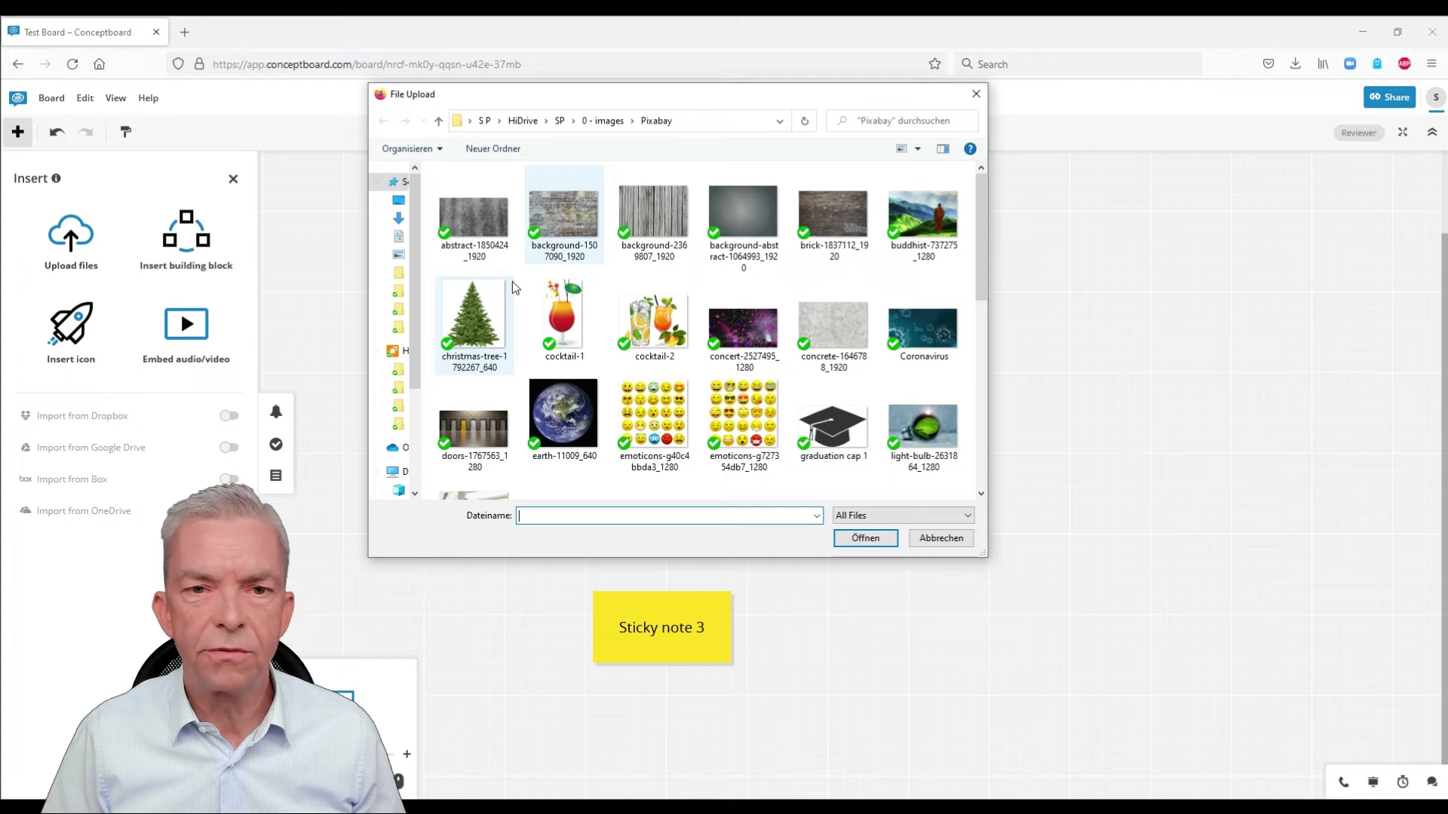
left_click(562, 317)
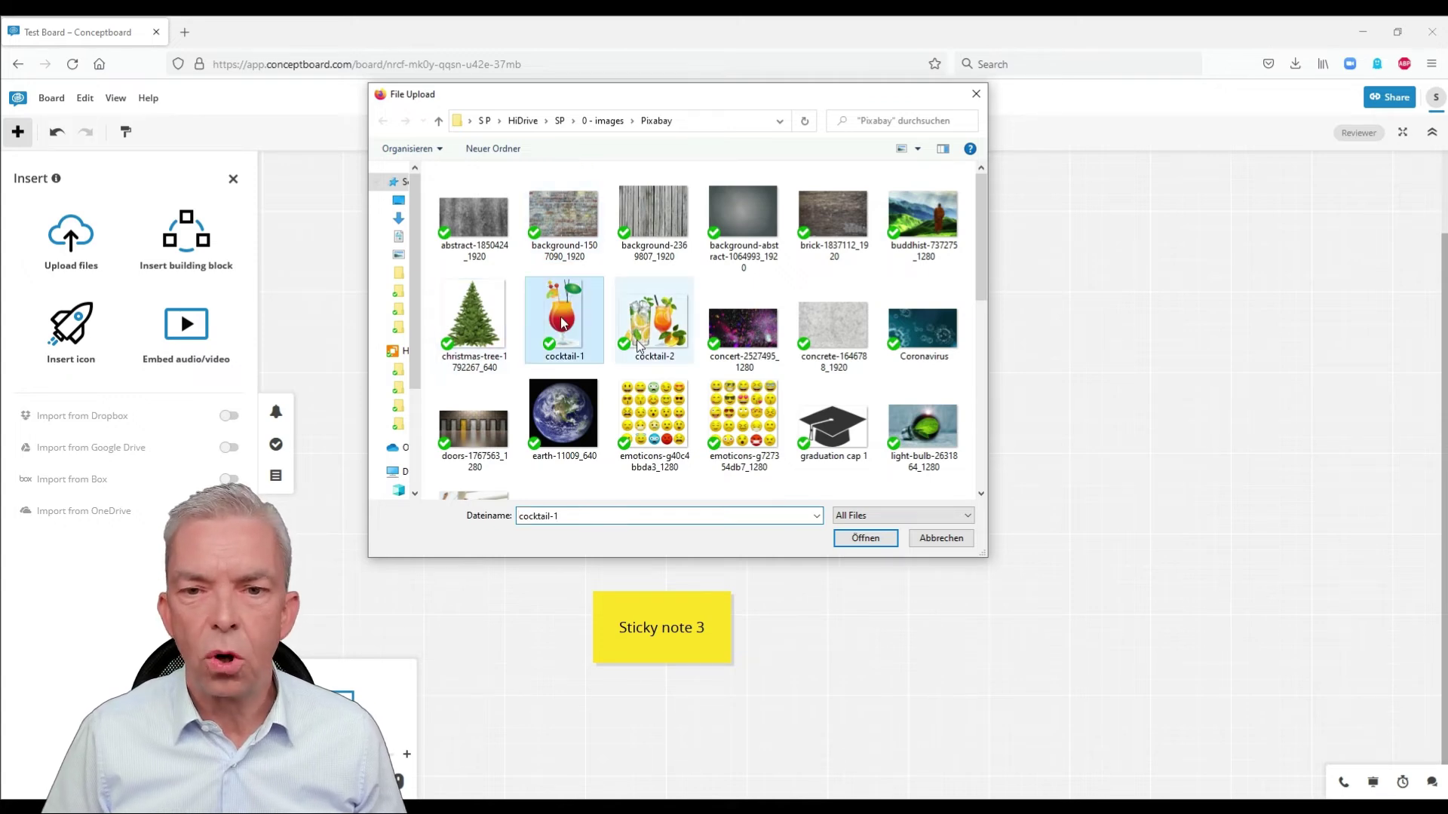
left_click(850, 540)
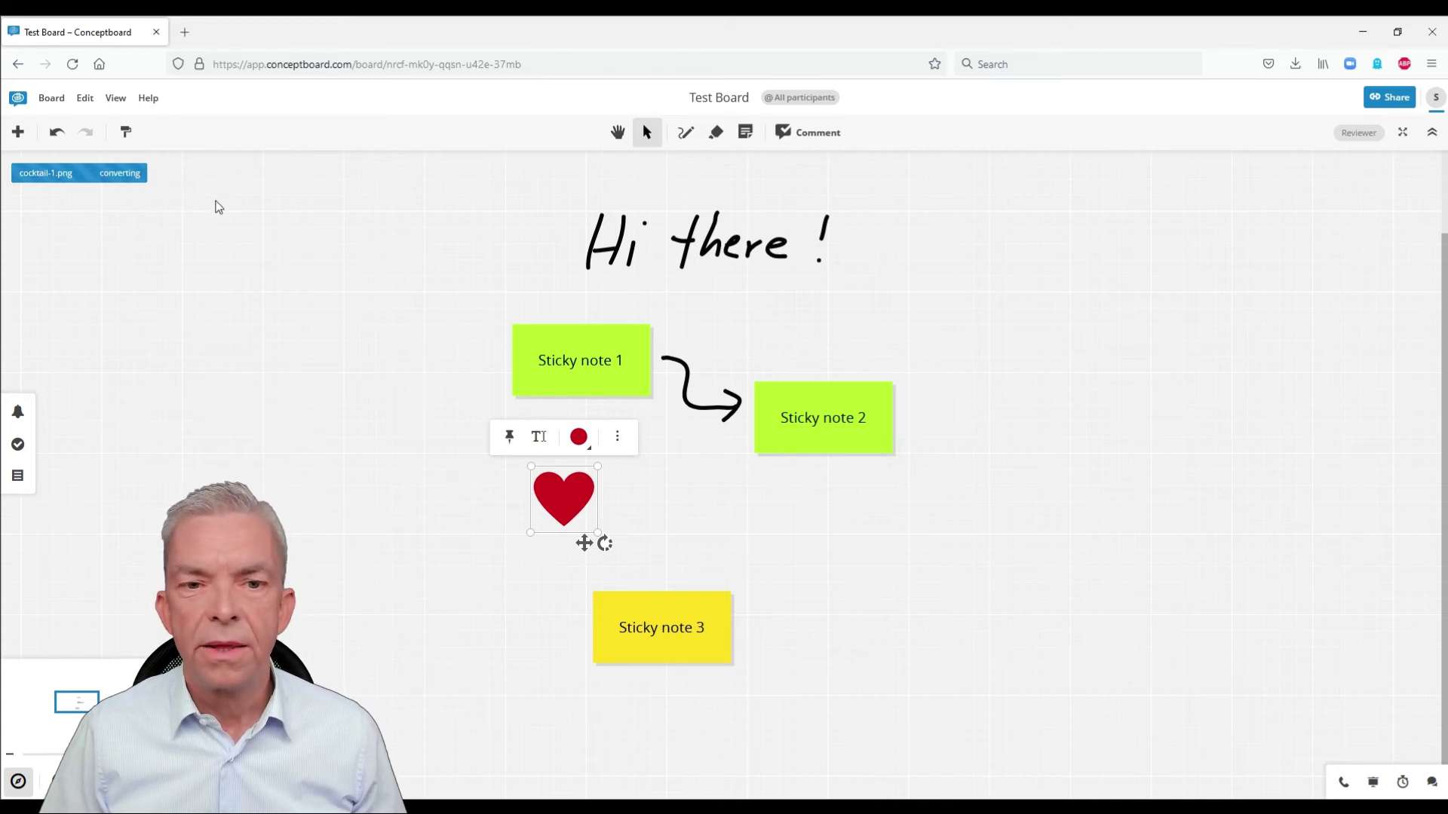
Step: Deselect the heart and position the cocktail image to the right of Sticky note 2
left_click(471, 281)
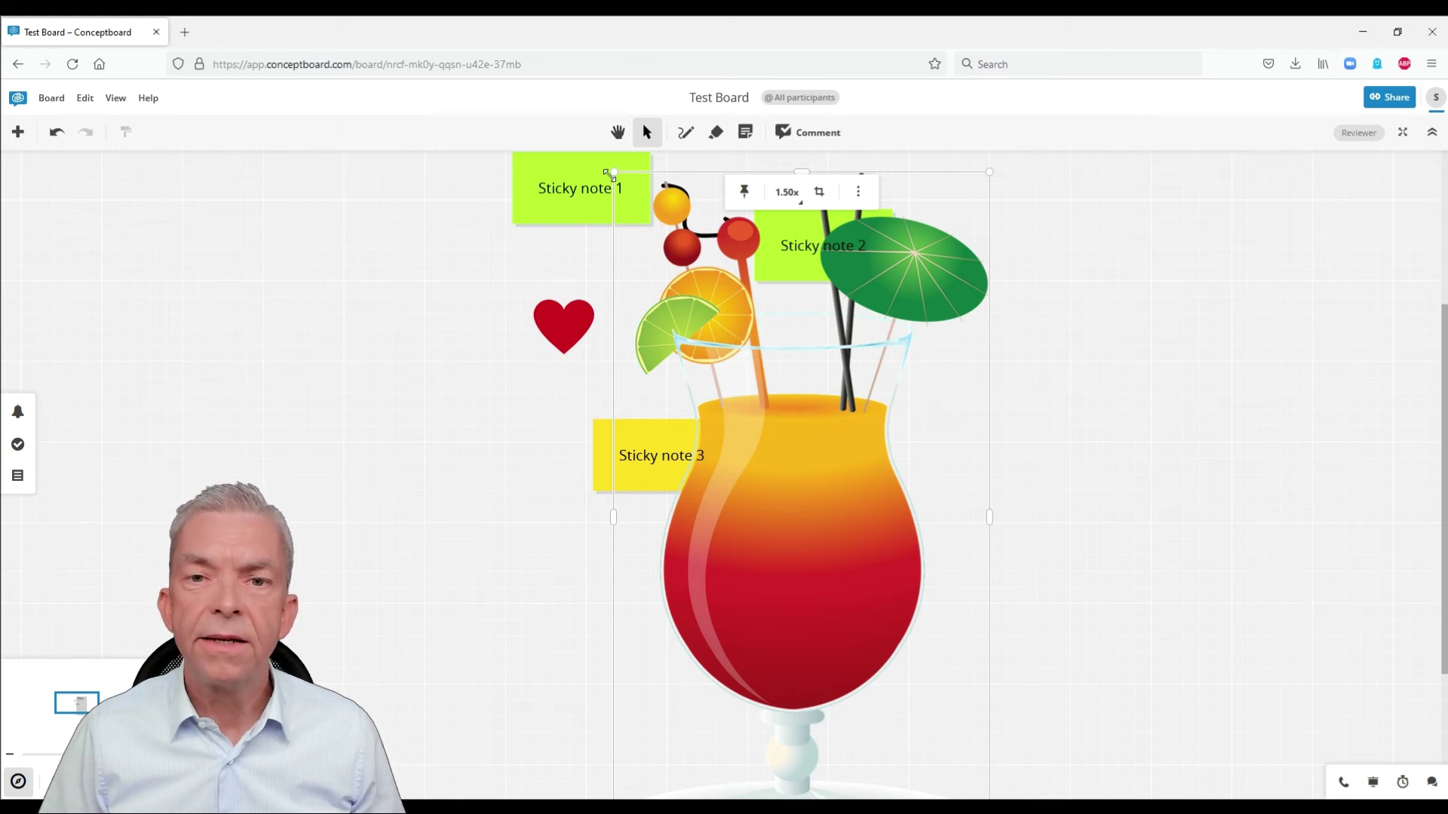
mouse_move(670, 261)
left_mouse_down()
mouse_move(700, 276)
mouse_move(909, 681)
mouse_move(912, 622)
mouse_move(1047, 331)
left_mouse_up()
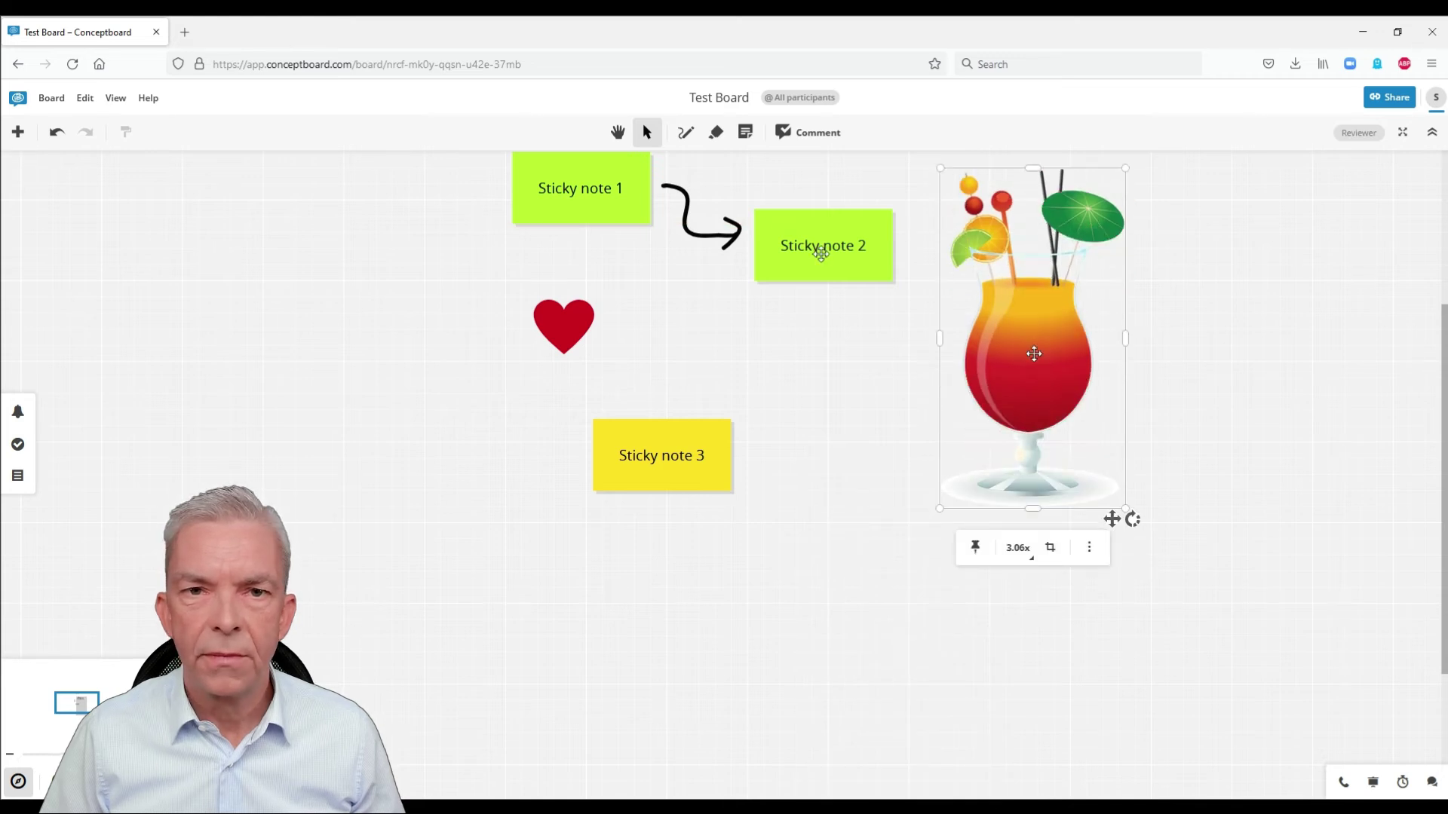
left_click(618, 132)
left_click_drag(795, 339, 733, 408)
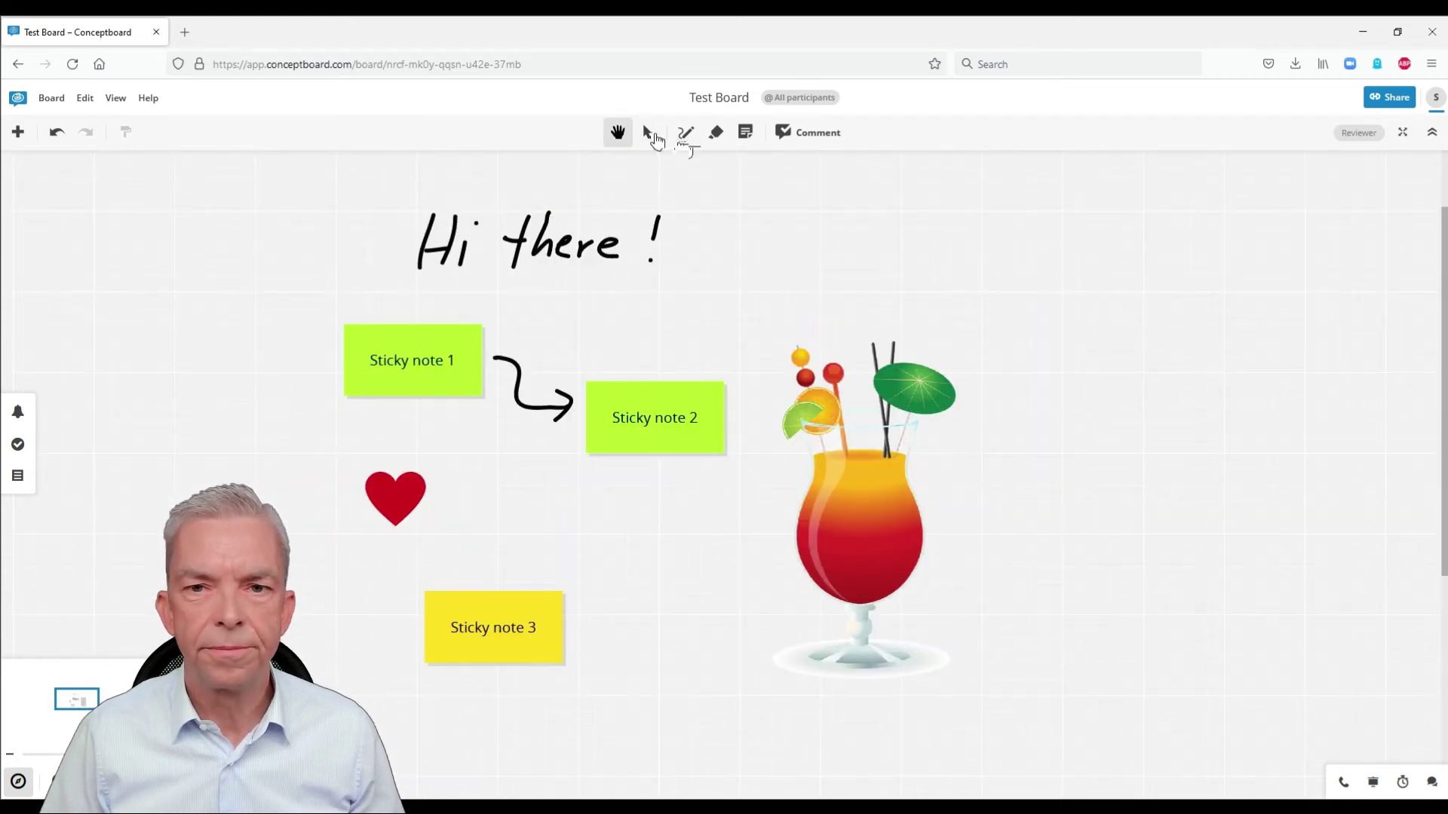
left_click(647, 132)
left_click_drag(892, 496, 902, 437)
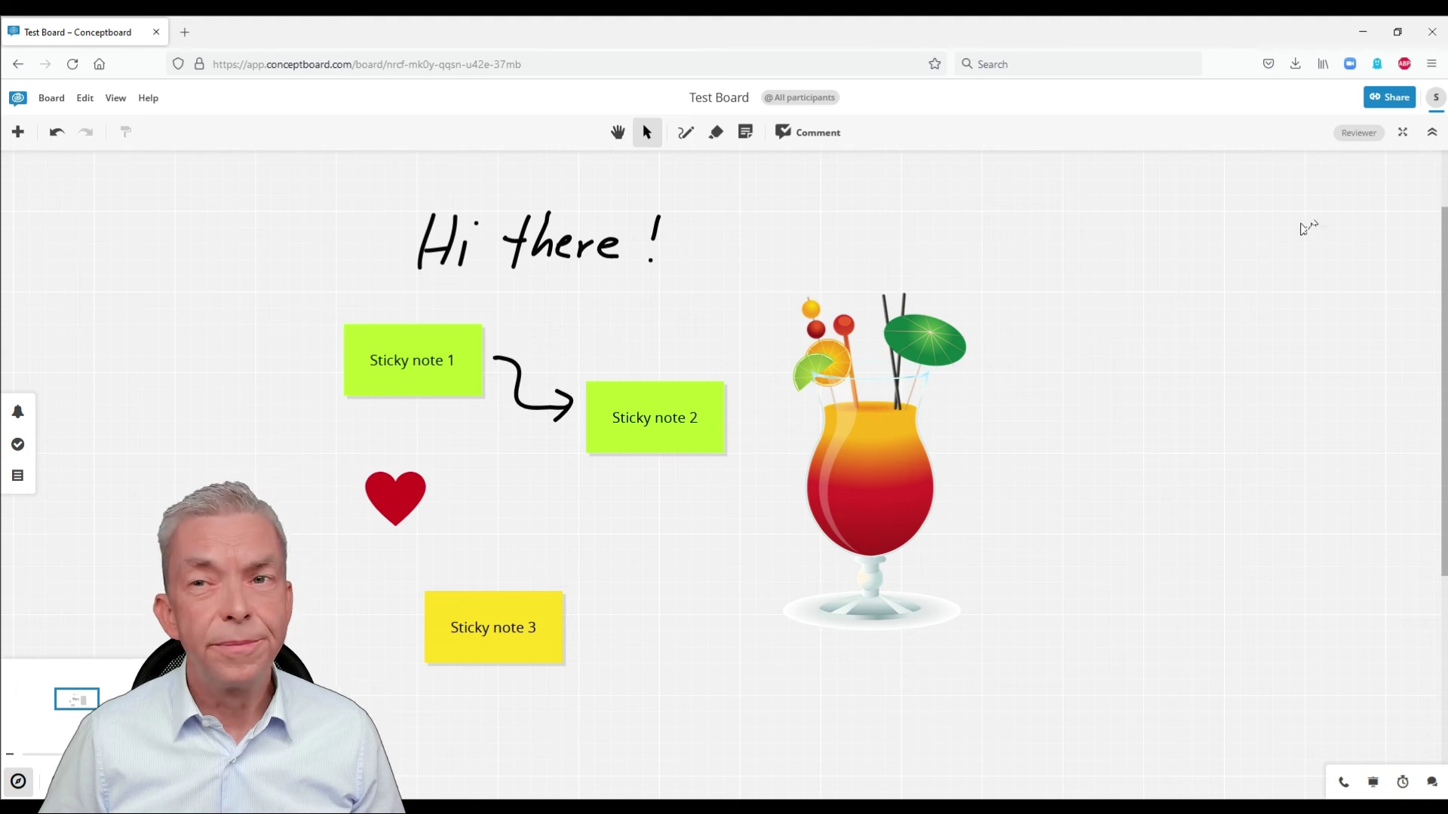
Step: End the guest session from the account menu at the top right
left_click(1437, 98)
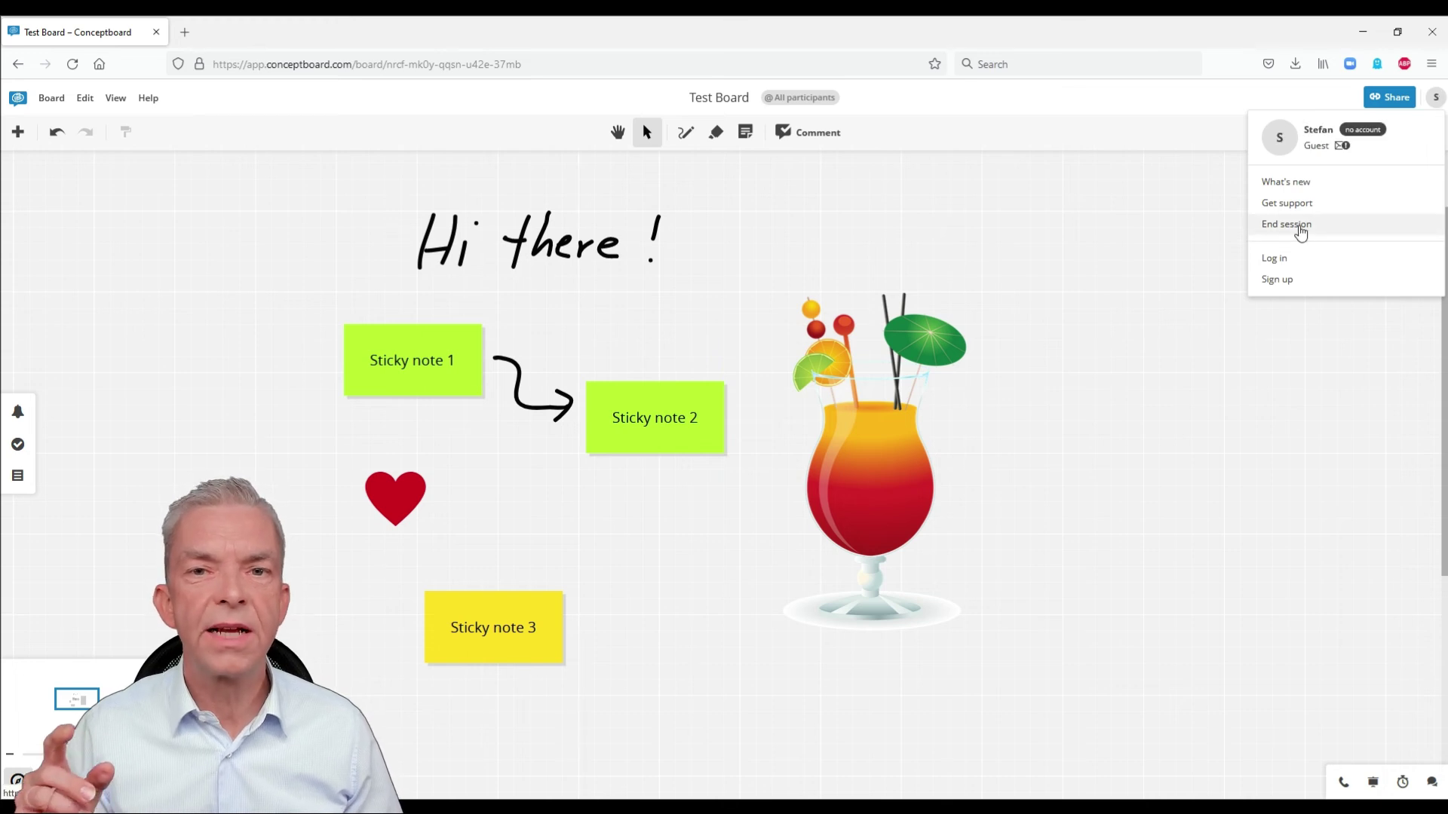
left_click(1298, 229)
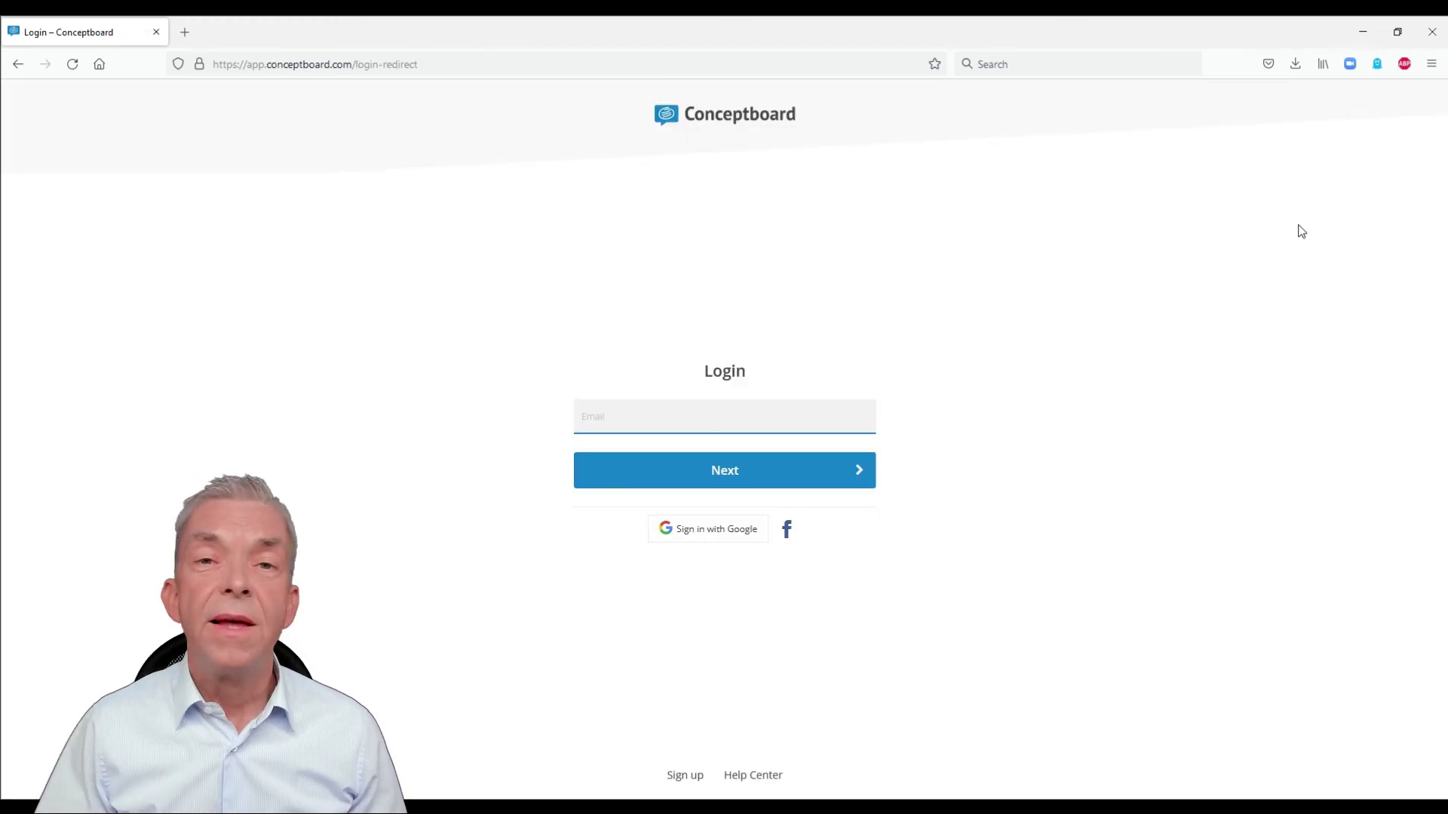